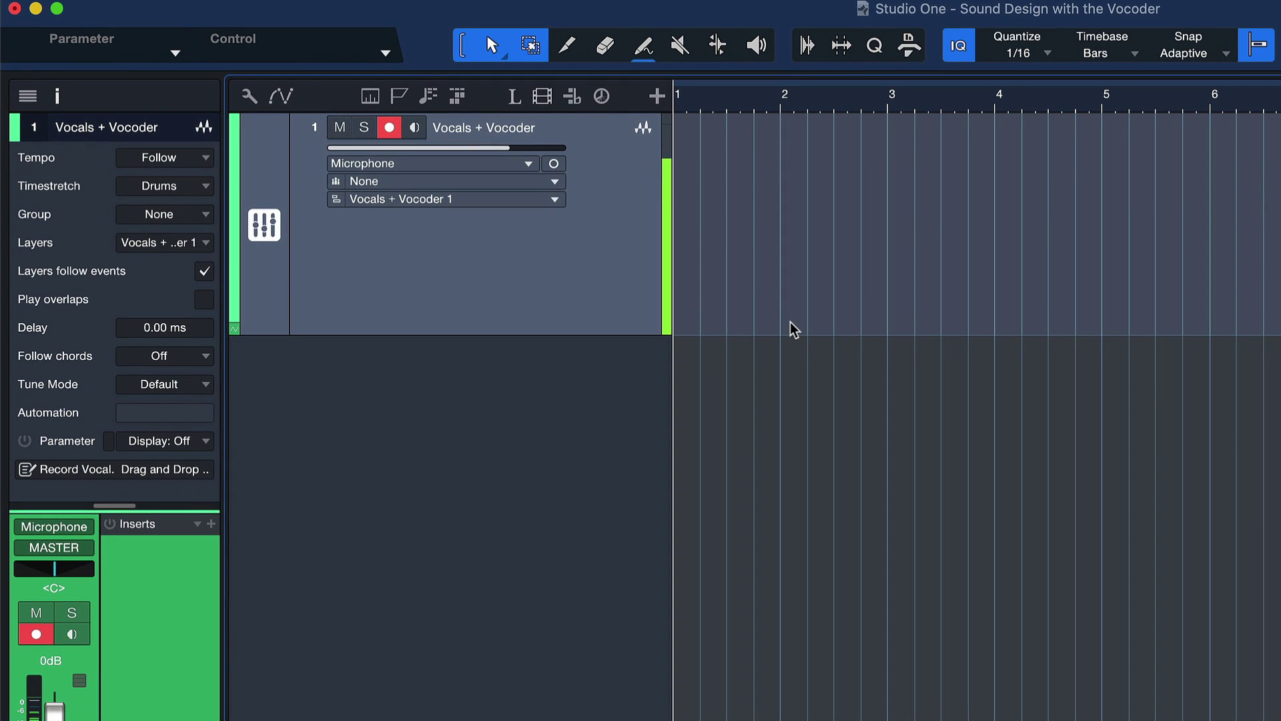
Step: Check the available audio inputs for the Vocals + Vocoder channel
{"action": "left_click", "coordinate": [64, 523]}
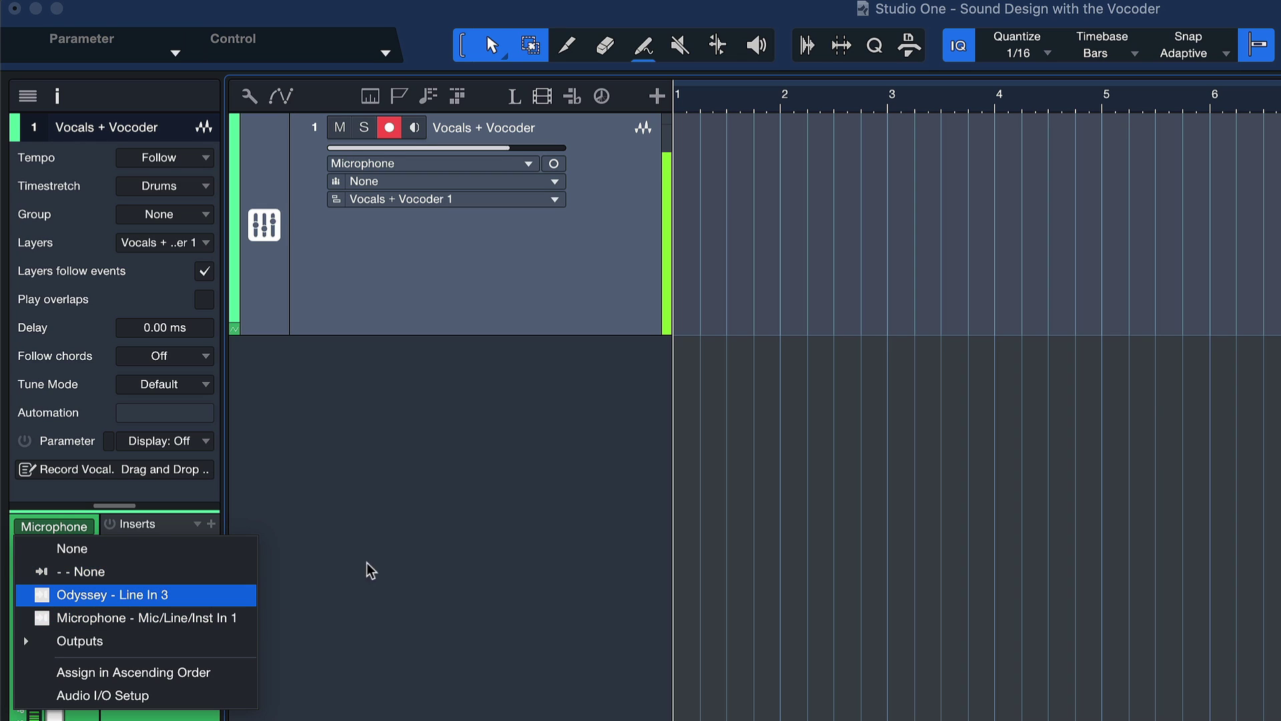
{"action": "left_click", "coordinate": [399, 517]}
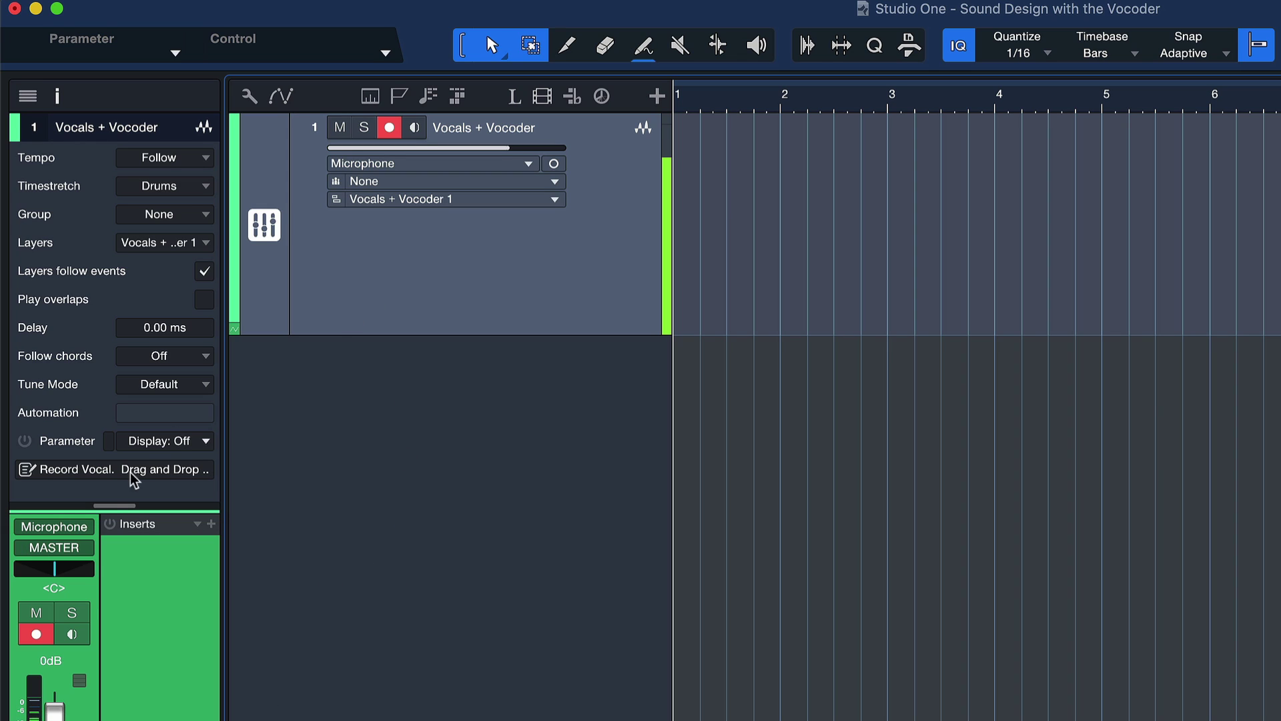
{"action": "left_click", "coordinate": [70, 526]}
{"action": "left_click", "coordinate": [69, 524]}
{"action": "left_click", "coordinate": [69, 92]}
{"action": "left_click", "coordinate": [68, 92]}
{"action": "left_click", "coordinate": [50, 524]}
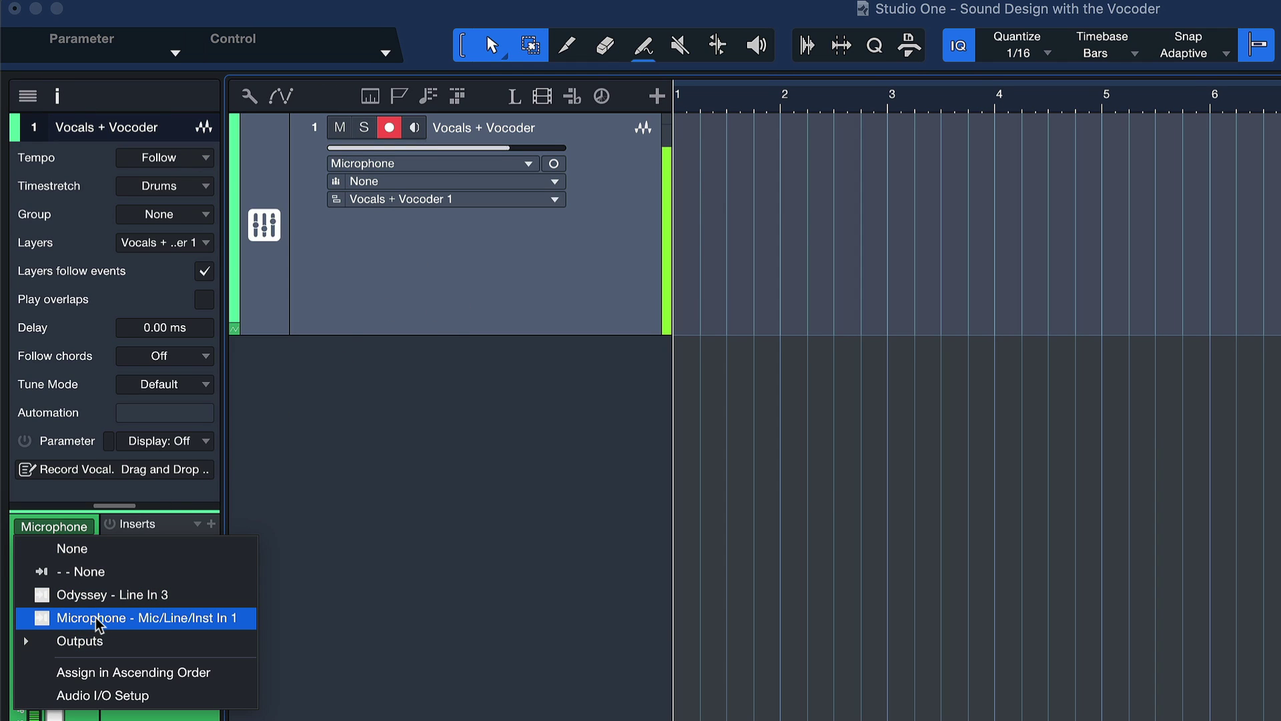
Step: Try adding a mono input in the song's Audio I/O Setup and discard the changes
{"action": "left_click", "coordinate": [107, 695]}
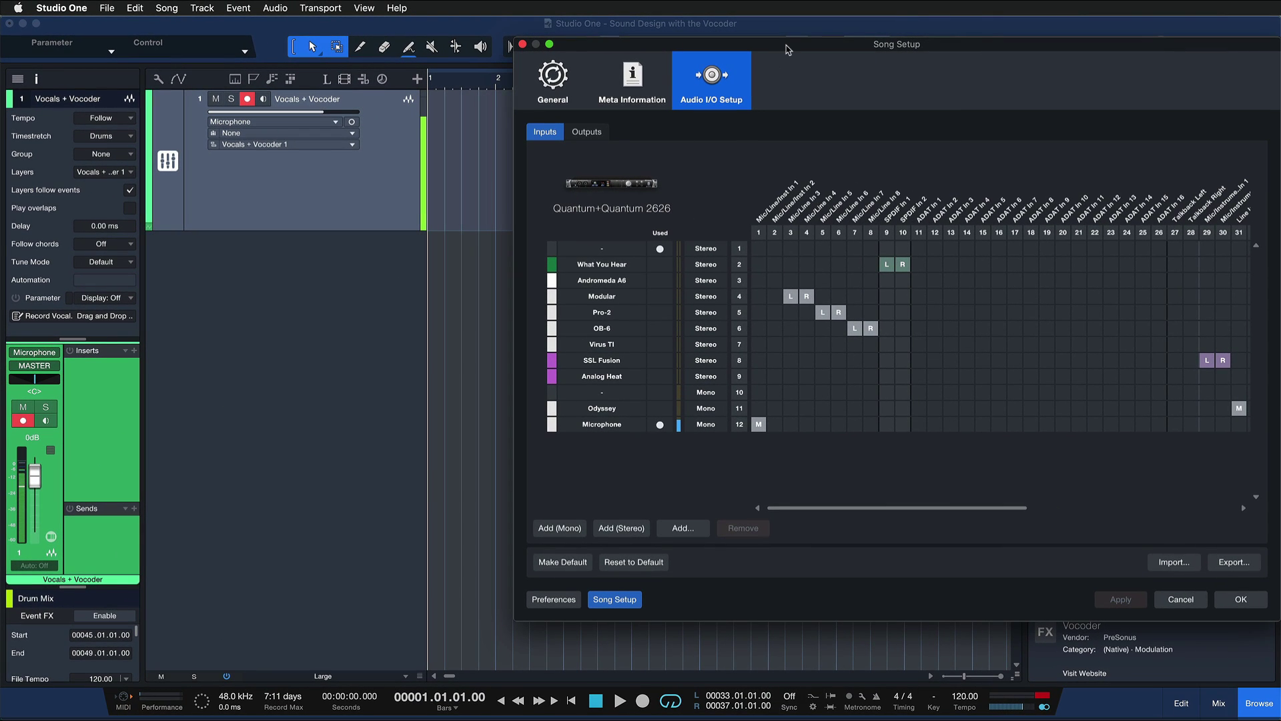
{"action": "left_click_drag", "start_coordinate": [772, 39], "coordinate": [619, 43]}
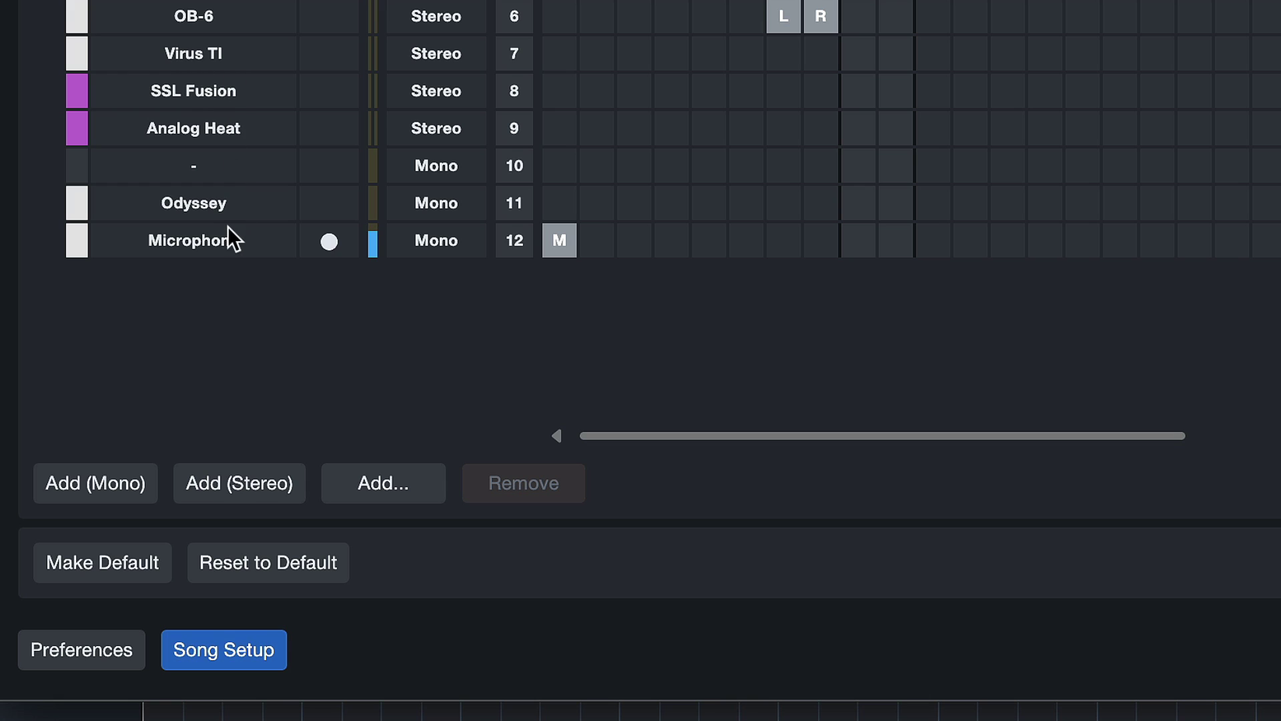
{"action": "left_click", "coordinate": [465, 419]}
{"action": "left_click", "coordinate": [409, 527]}
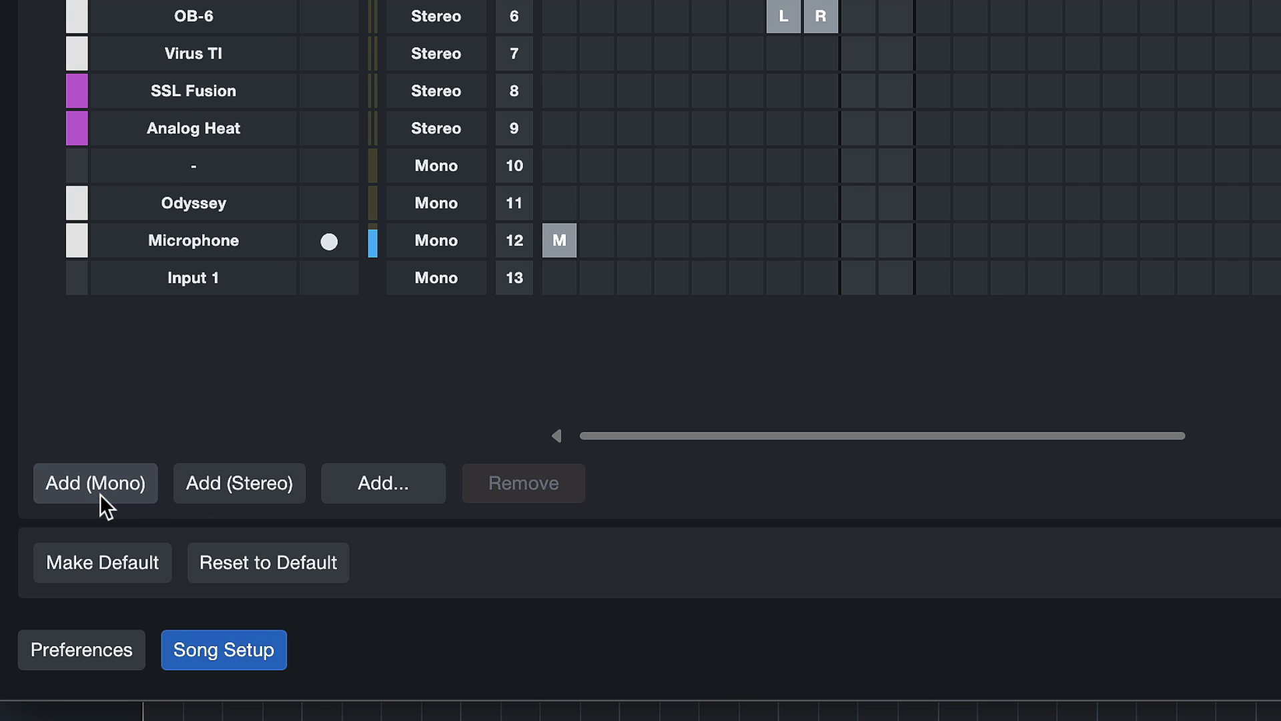
{"action": "left_click", "coordinate": [206, 287]}
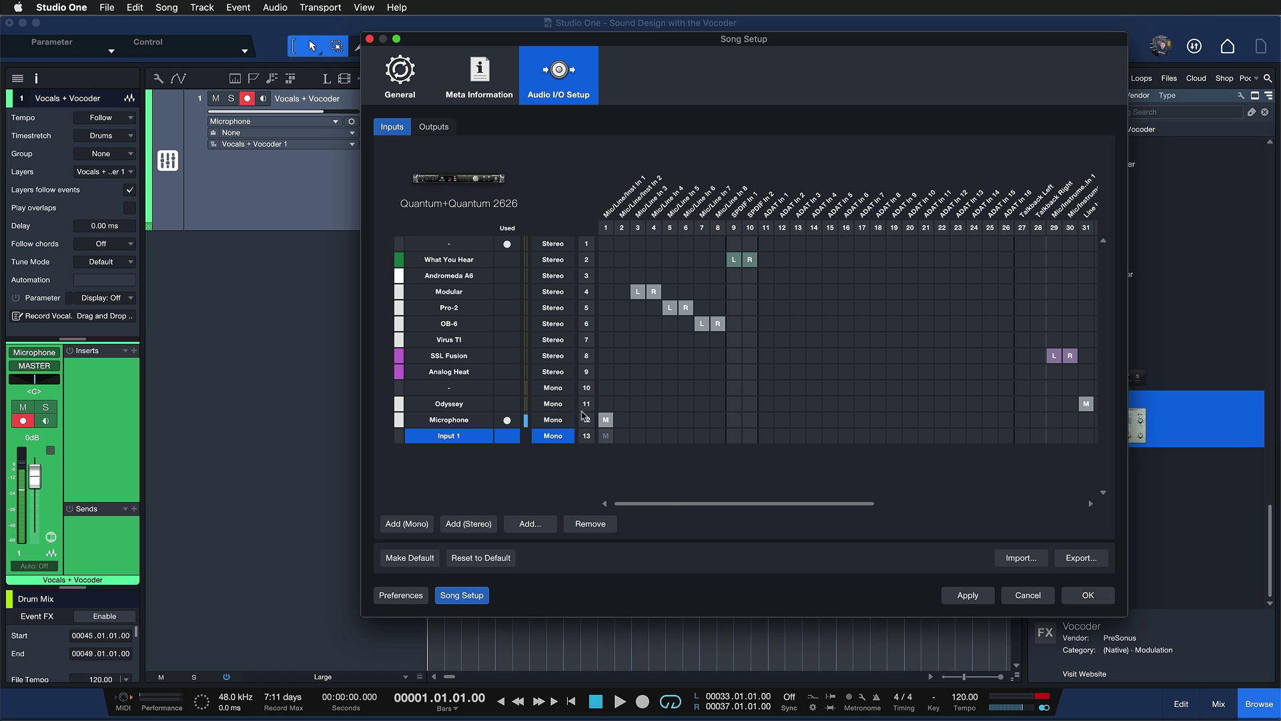
{"action": "left_click", "coordinate": [1028, 596]}
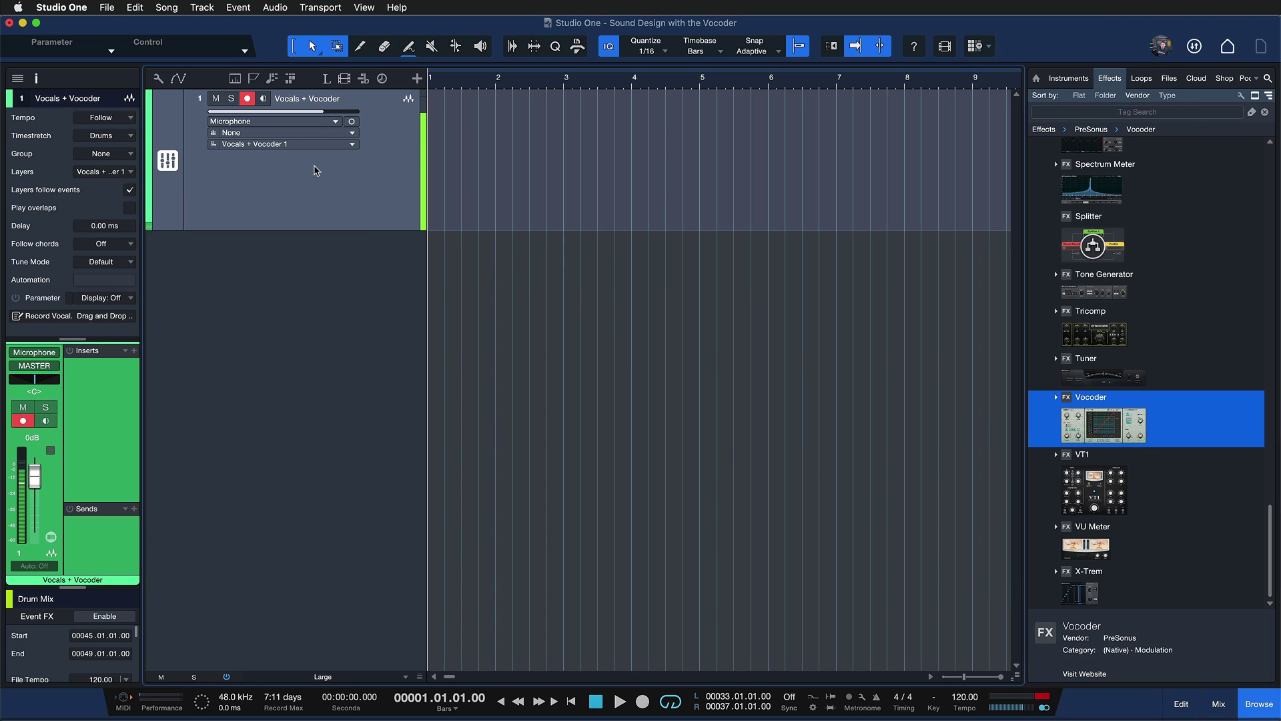
Step: Keep Microphone as the channel's input and record a short vocal take from the start of the song
{"action": "left_click", "coordinate": [34, 352]}
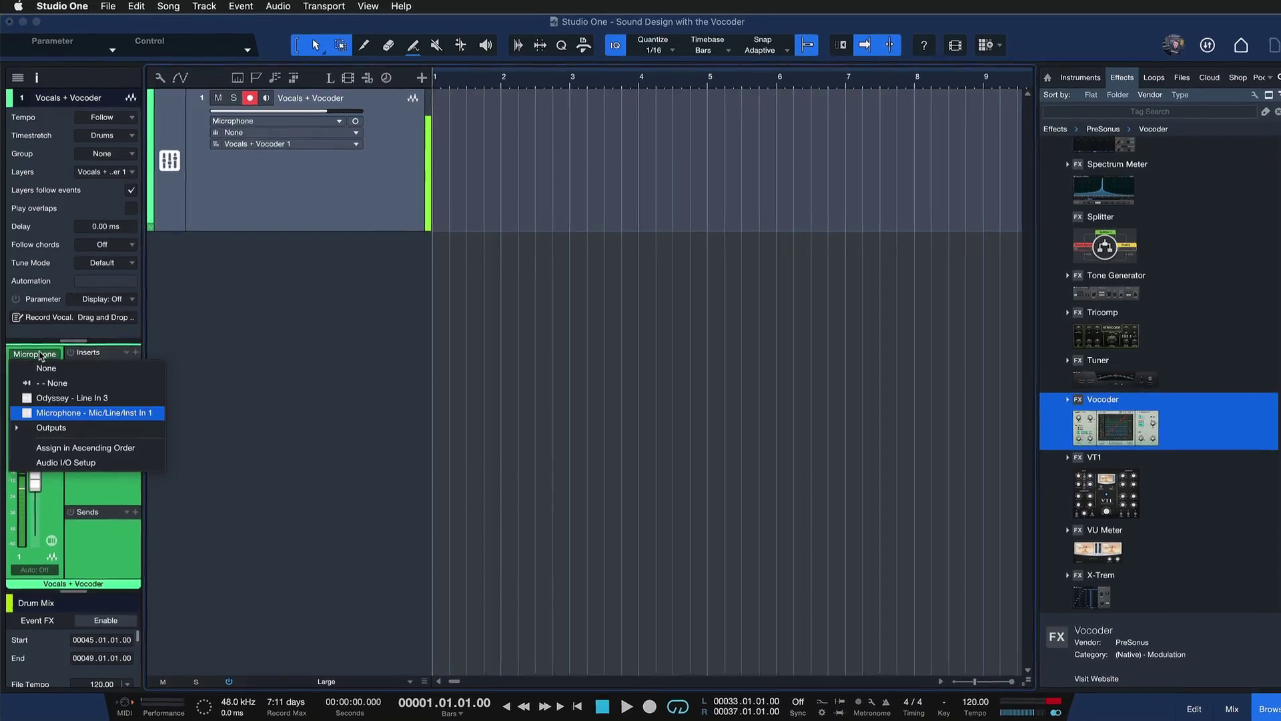
{"action": "left_click", "coordinate": [274, 412]}
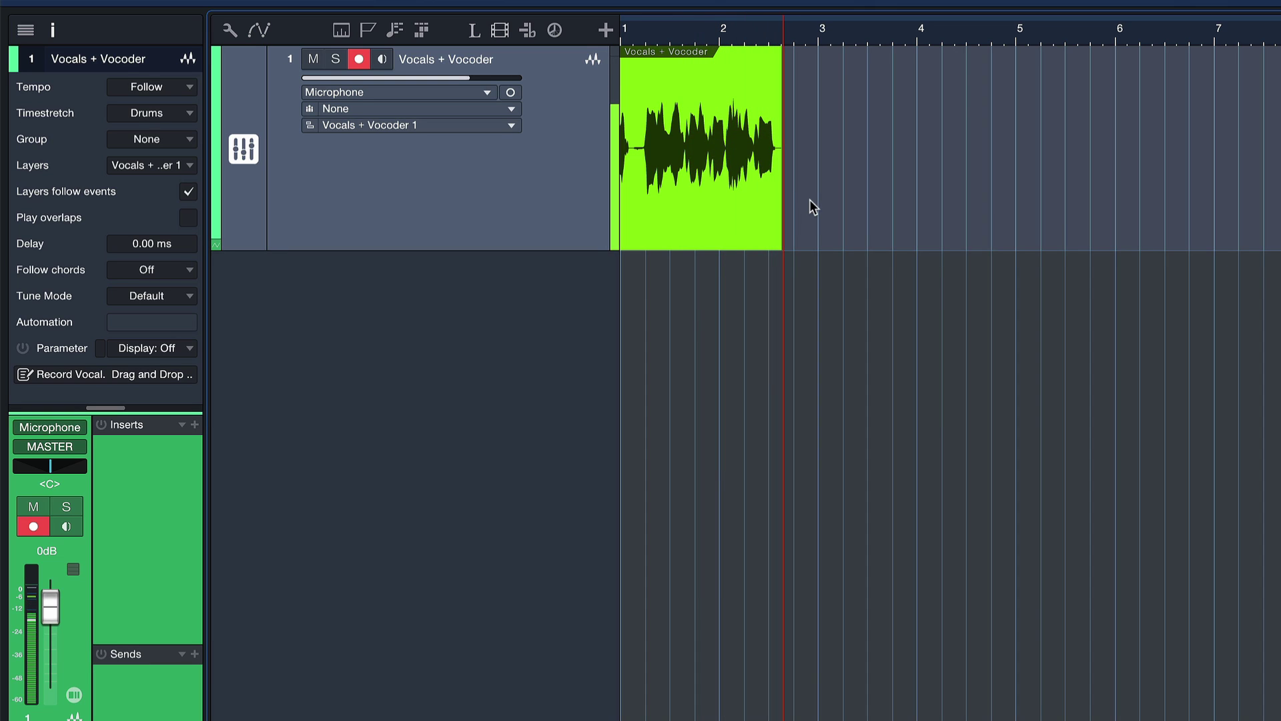
{"action": "key", "text": "space"}
Step: Play back the vocal take, trim its start to 00001.01.03.00 and fit the loop range to the clip
{"action": "left_click", "coordinate": [645, 33]}
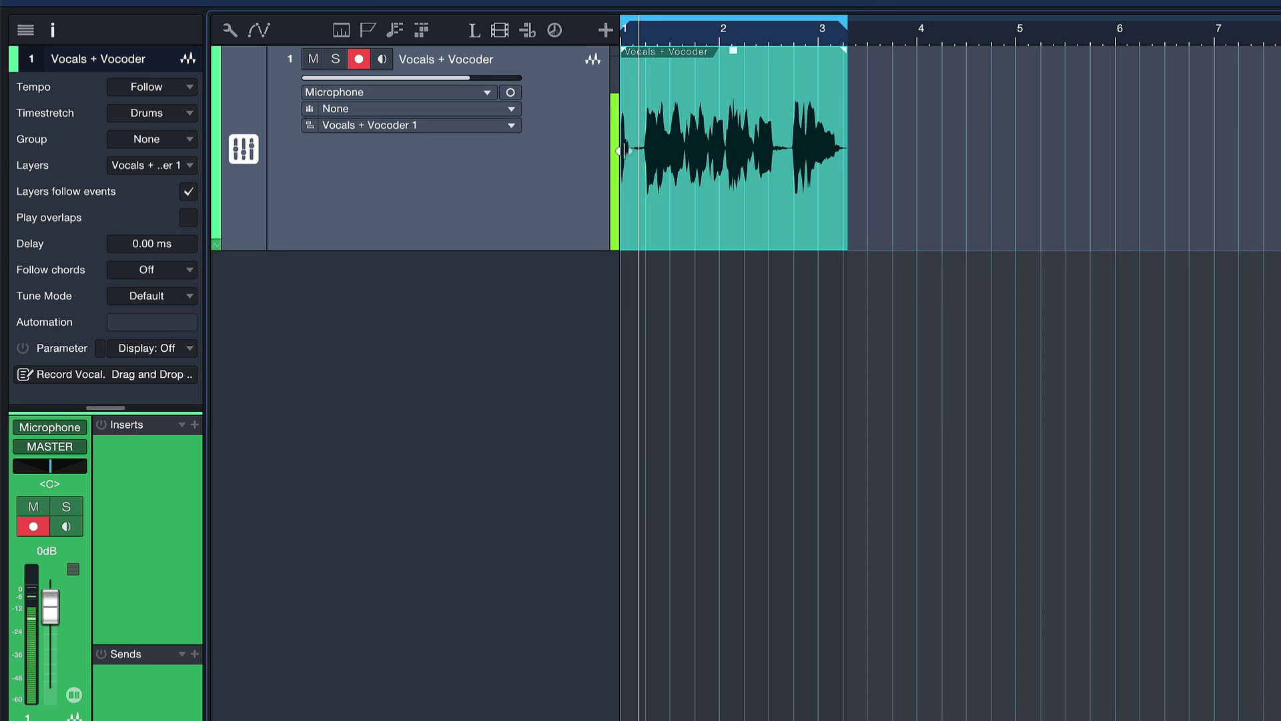
{"action": "key", "text": "space"}
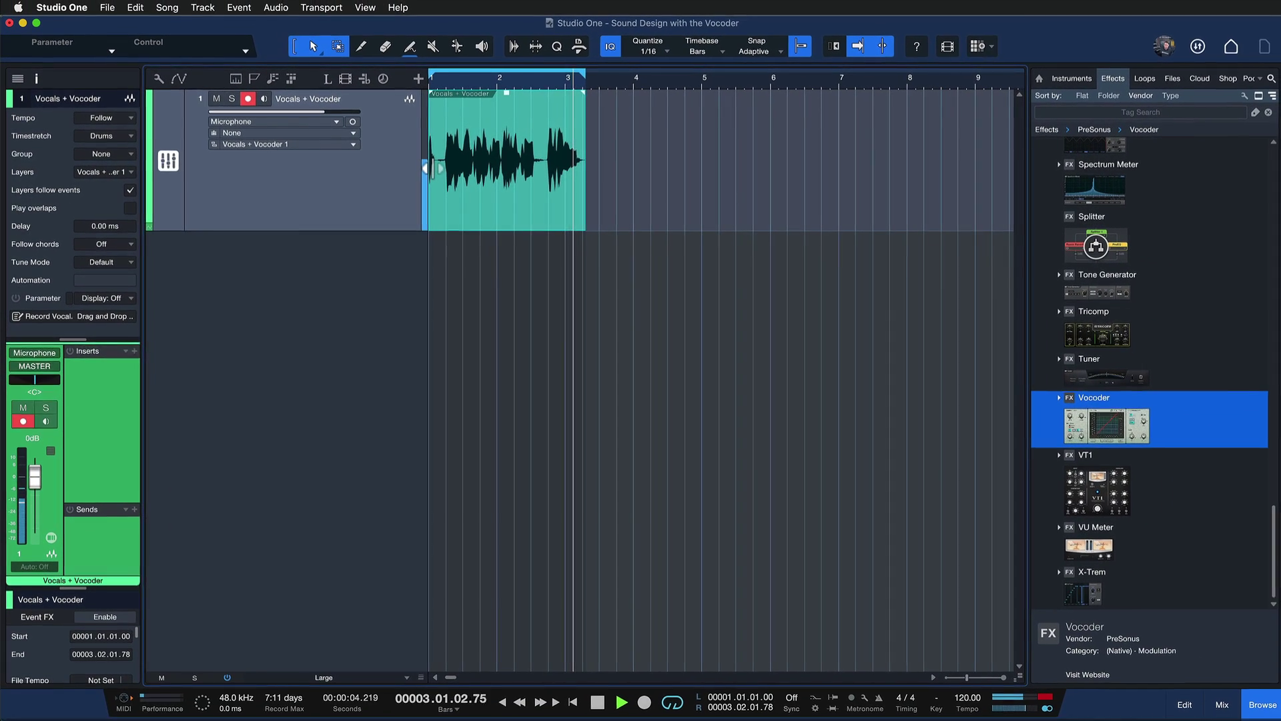
{"action": "key", "text": "space"}
{"action": "left_click_drag", "start_coordinate": [425, 169], "coordinate": [437, 168]}
{"action": "key", "text": "p"}
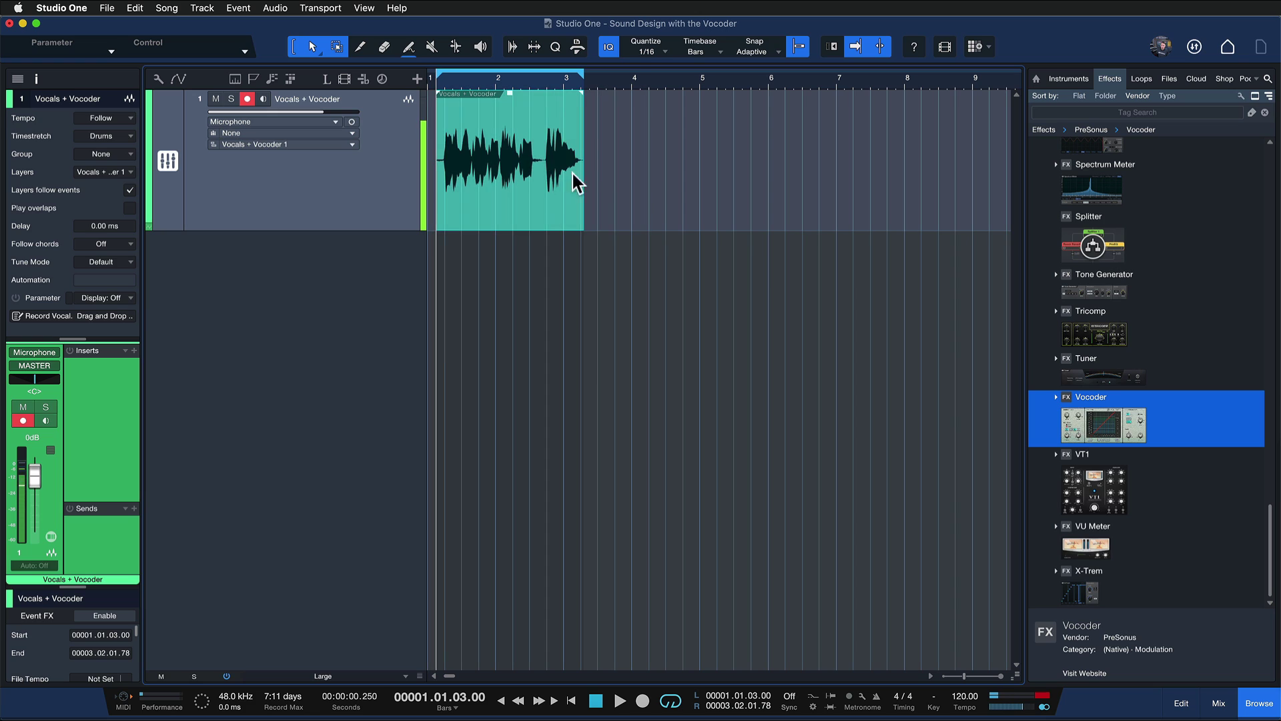
Step: Find the Vocoder among the PreSonus effects and insert it on the Vocals + Vocoder track
{"action": "left_click", "coordinate": [1039, 79]}
{"action": "left_click", "coordinate": [1253, 703]}
{"action": "left_click", "coordinate": [1253, 703]}
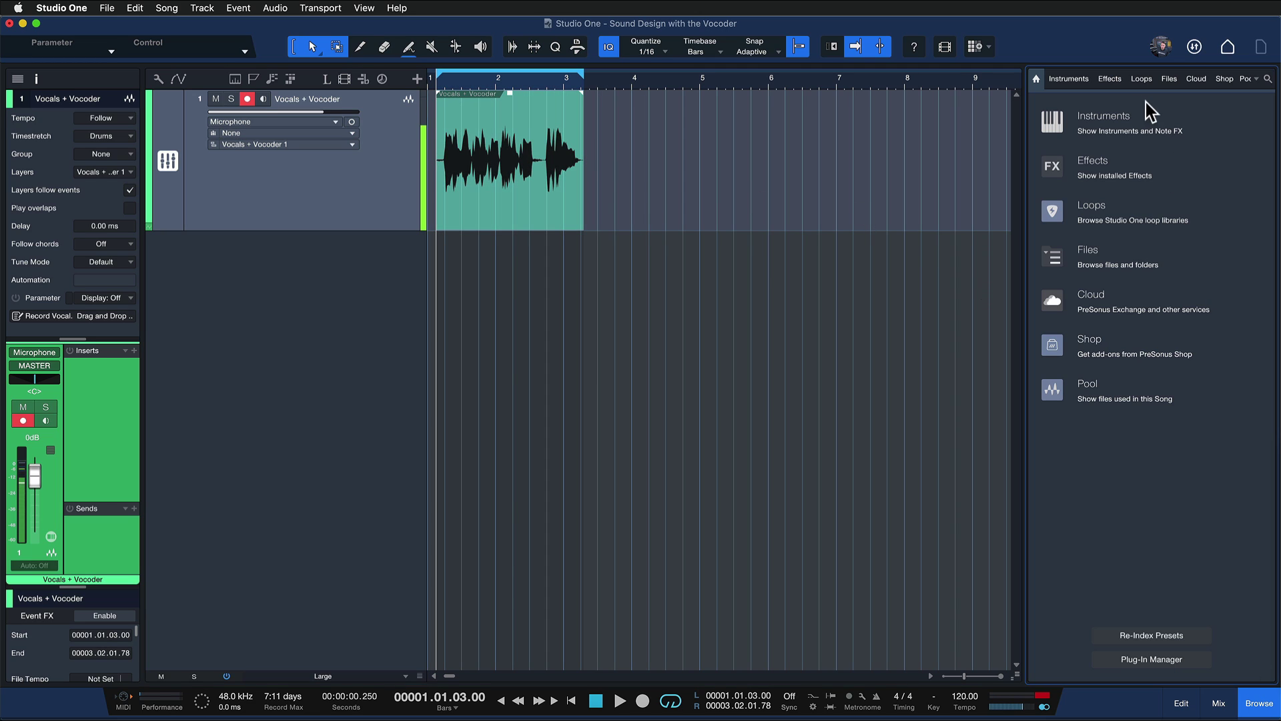
{"action": "left_click", "coordinate": [1109, 79]}
{"action": "left_click", "coordinate": [1105, 454]}
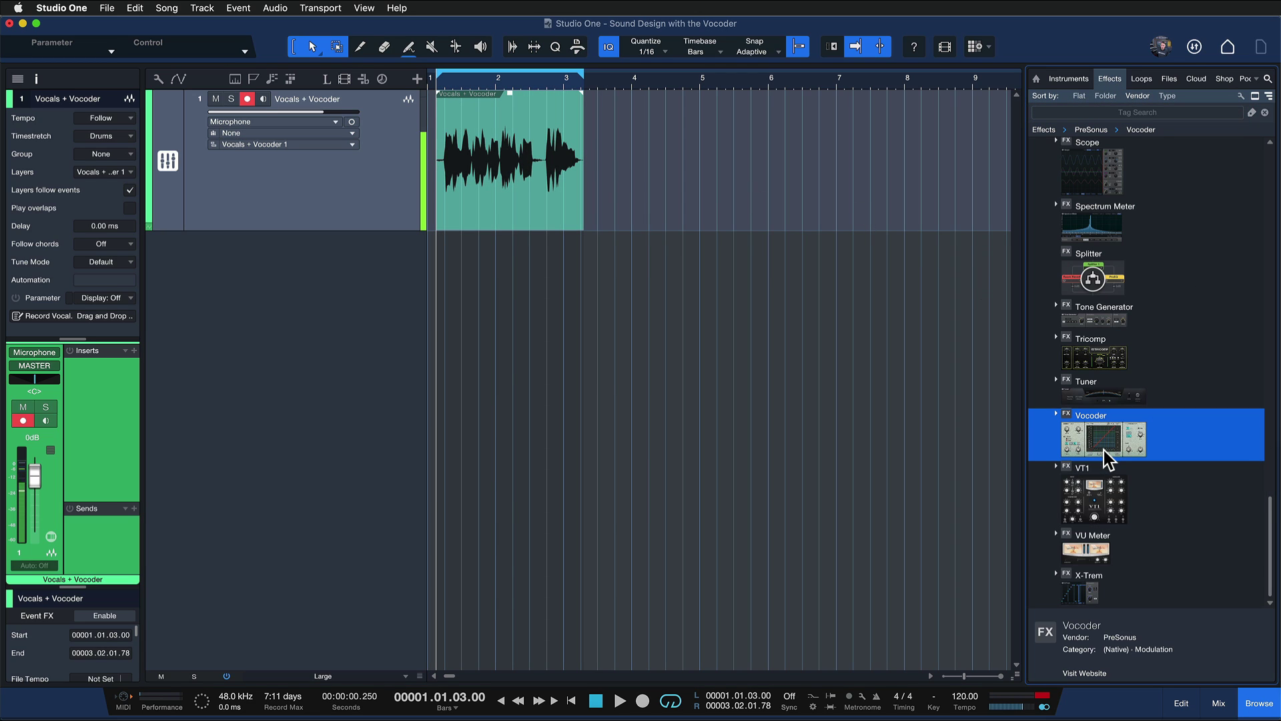
{"action": "left_click_drag", "start_coordinate": [1120, 440], "coordinate": [403, 139]}
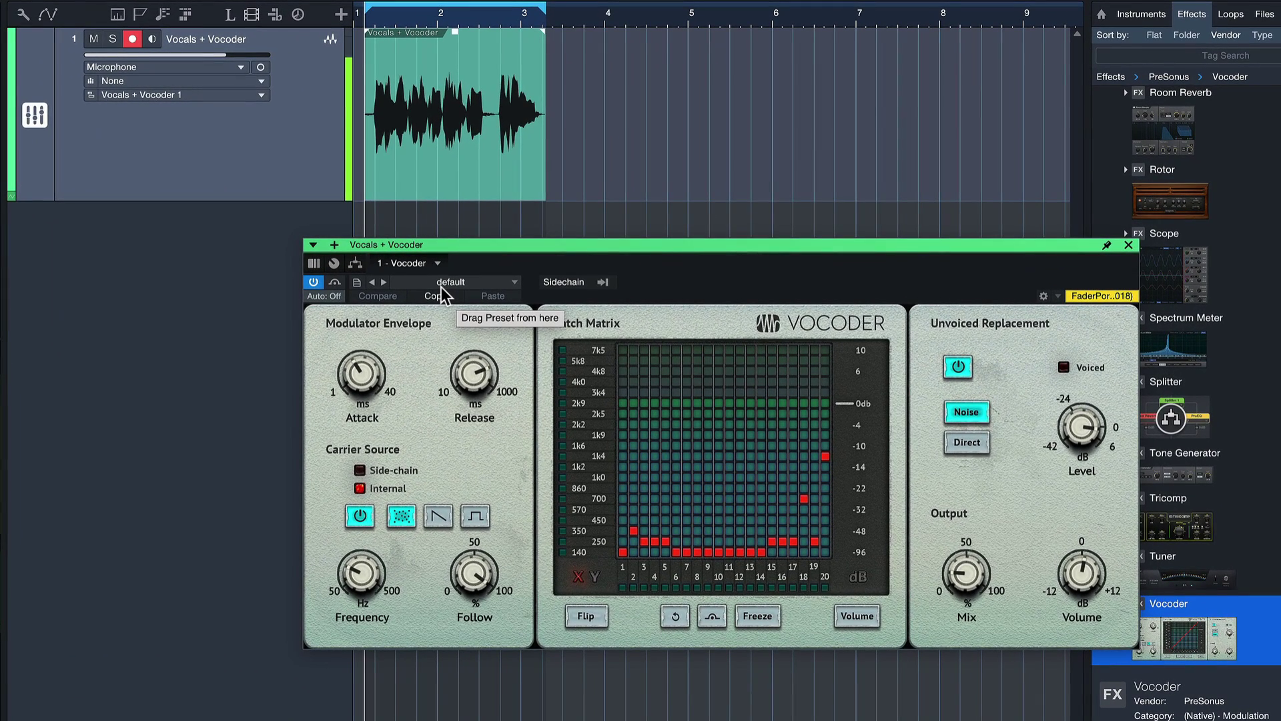
Step: Load the Young Robot preset in the Vocoder
{"action": "left_click", "coordinate": [446, 283]}
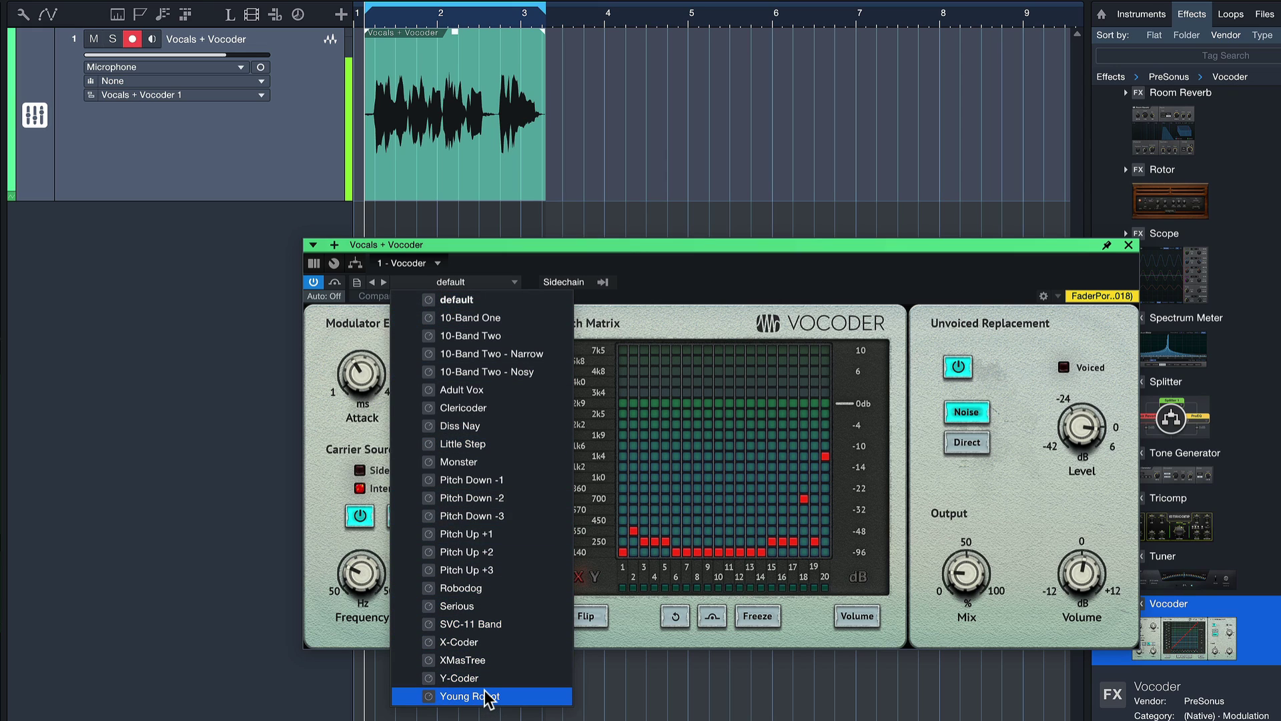
{"action": "left_click", "coordinate": [609, 289]}
{"action": "left_click", "coordinate": [500, 285]}
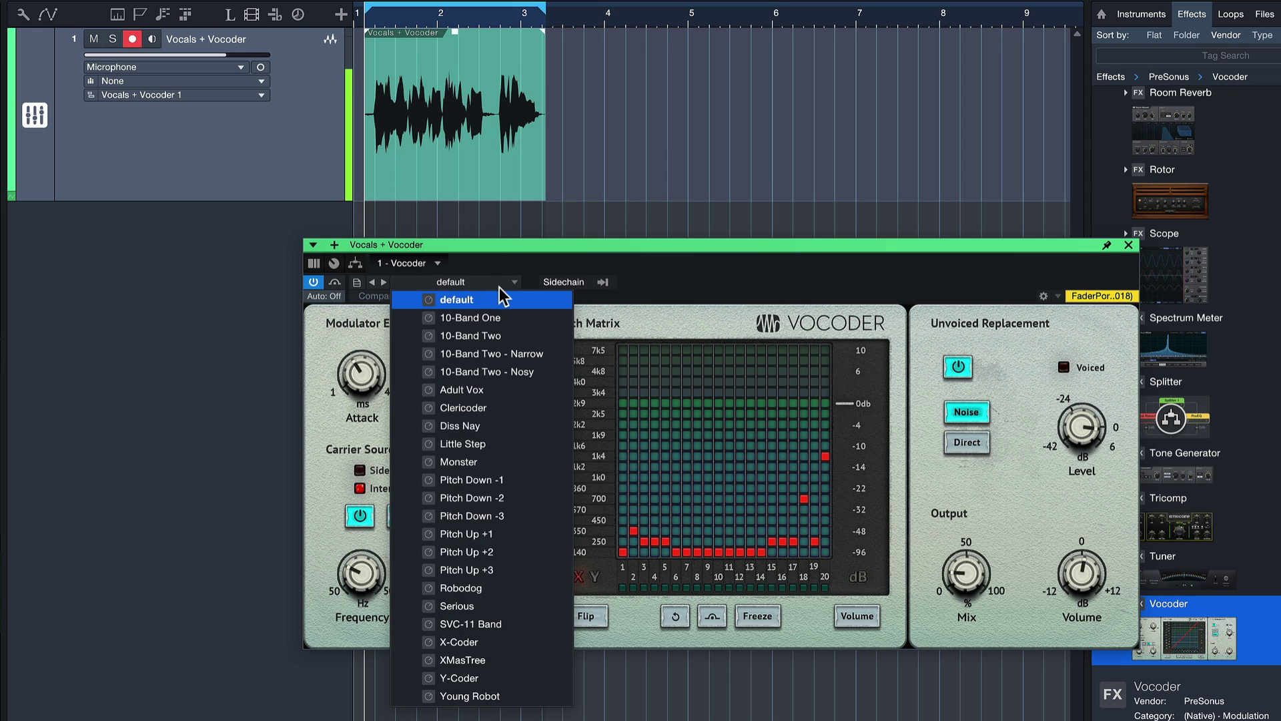
{"action": "left_click", "coordinate": [518, 695]}
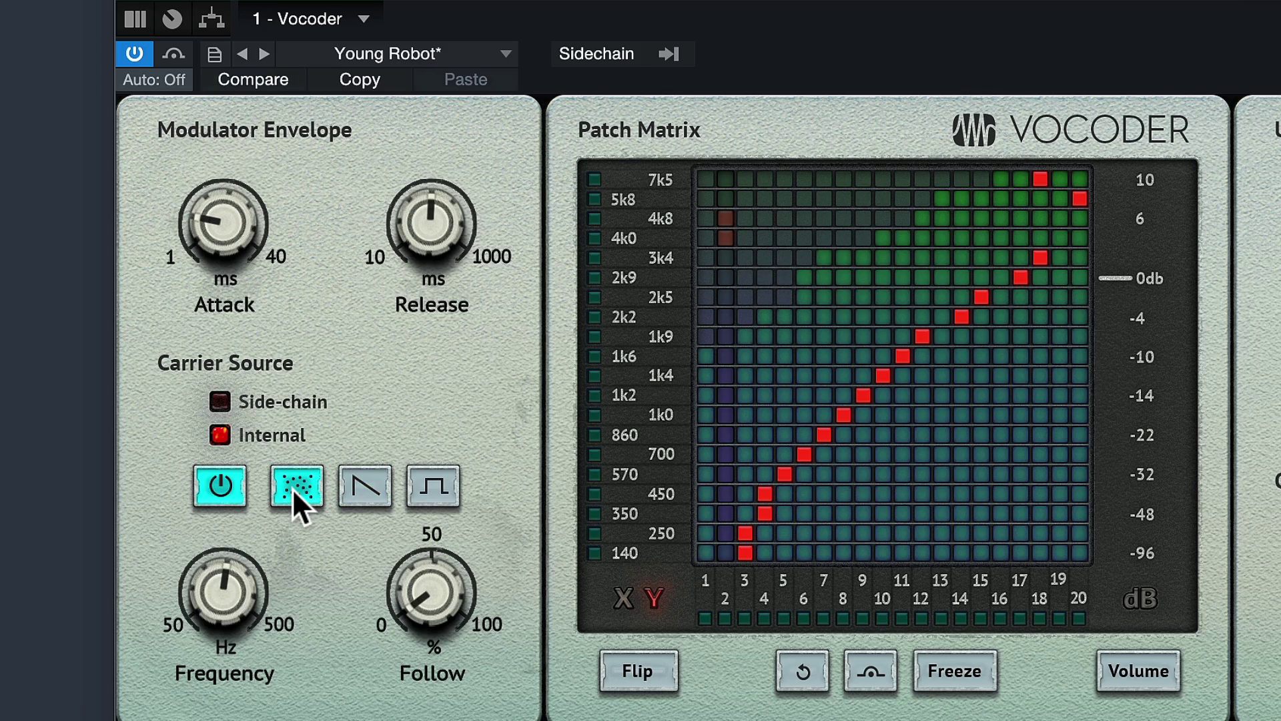
Step: Try the sawtooth and square waveforms for the Vocoder's internal carrier source
{"action": "left_click", "coordinate": [295, 487]}
{"action": "left_click", "coordinate": [365, 487]}
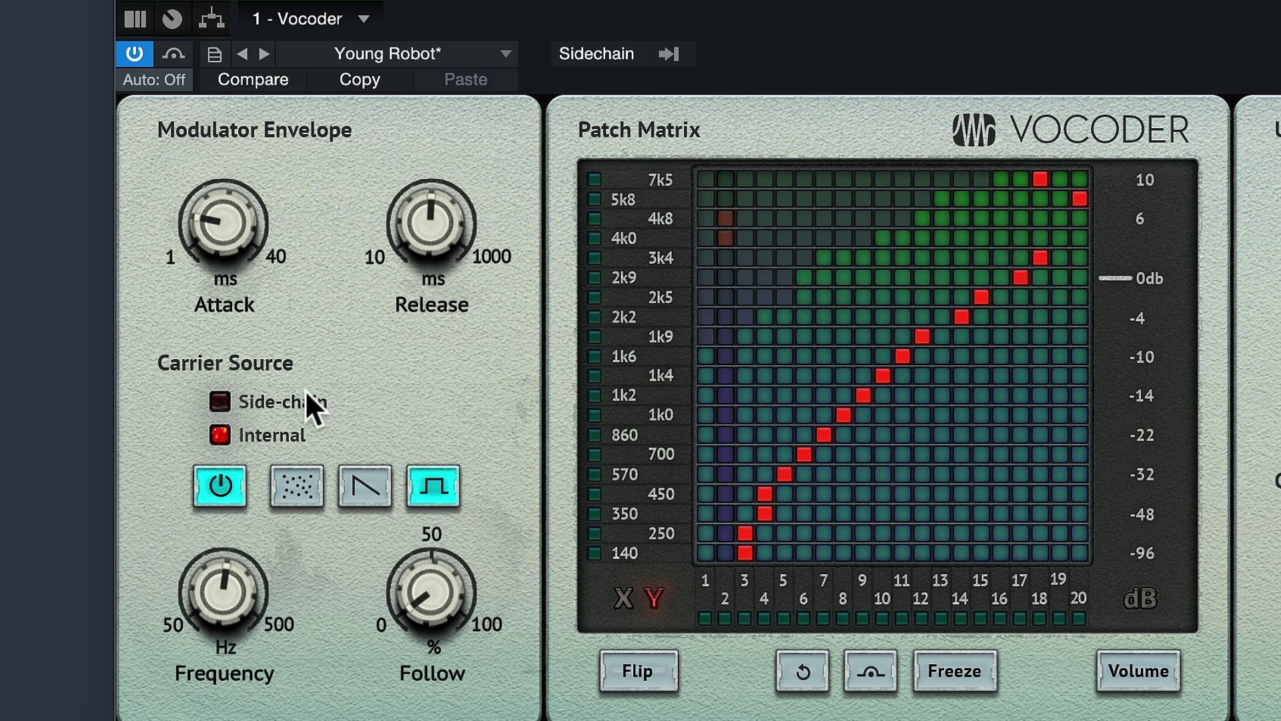
{"action": "left_click", "coordinate": [232, 487]}
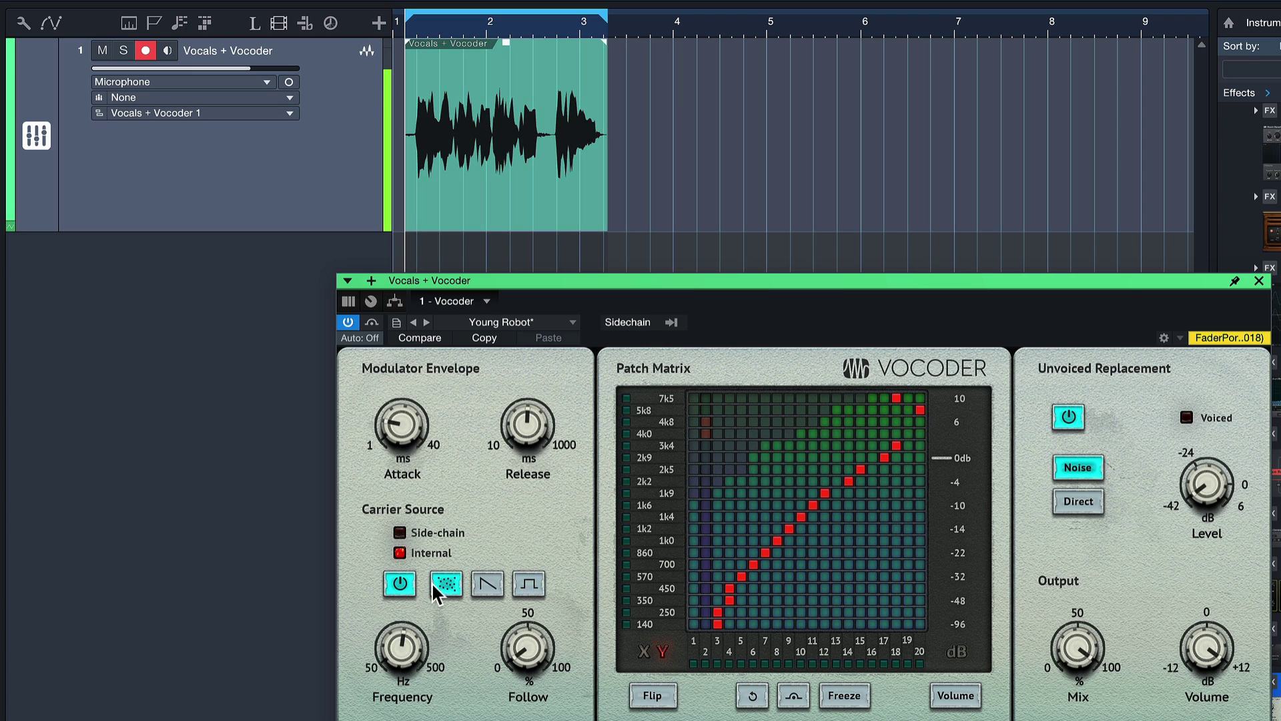
Step: Audition the vocal loop with the noise carrier and adjust the Unvoiced Replacement level
{"action": "key", "text": "space"}
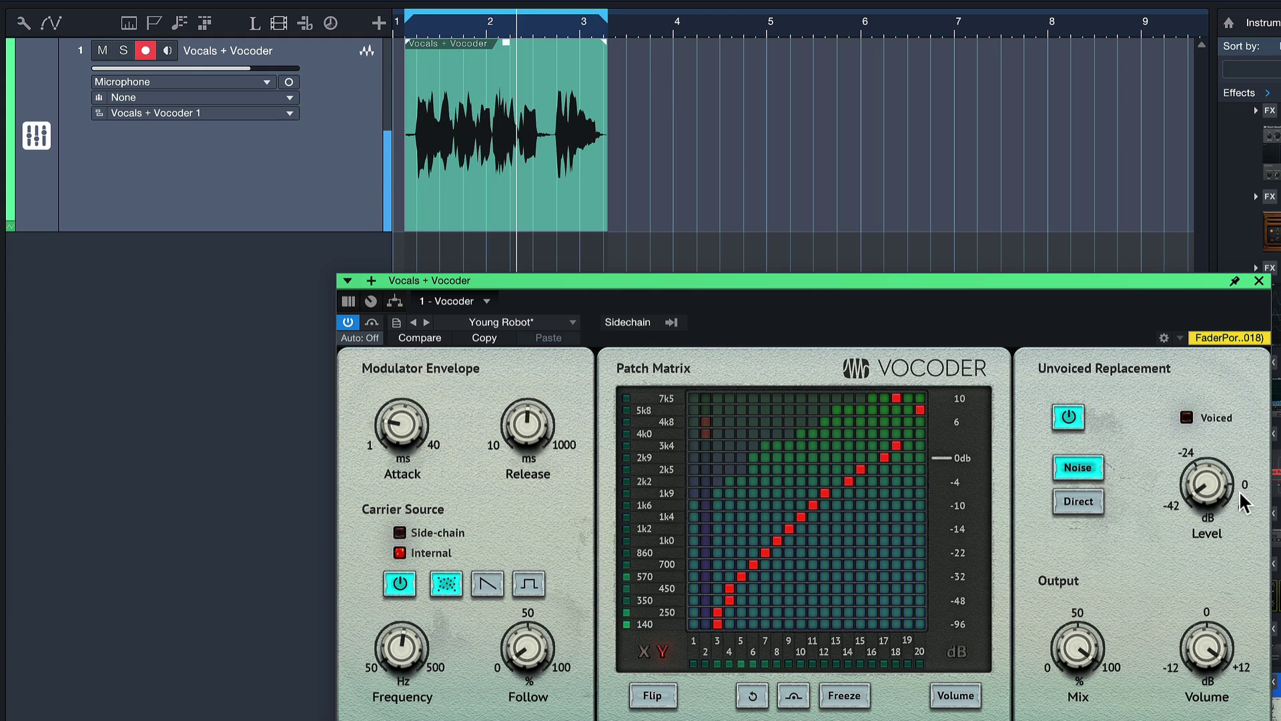
{"action": "key", "text": "space"}
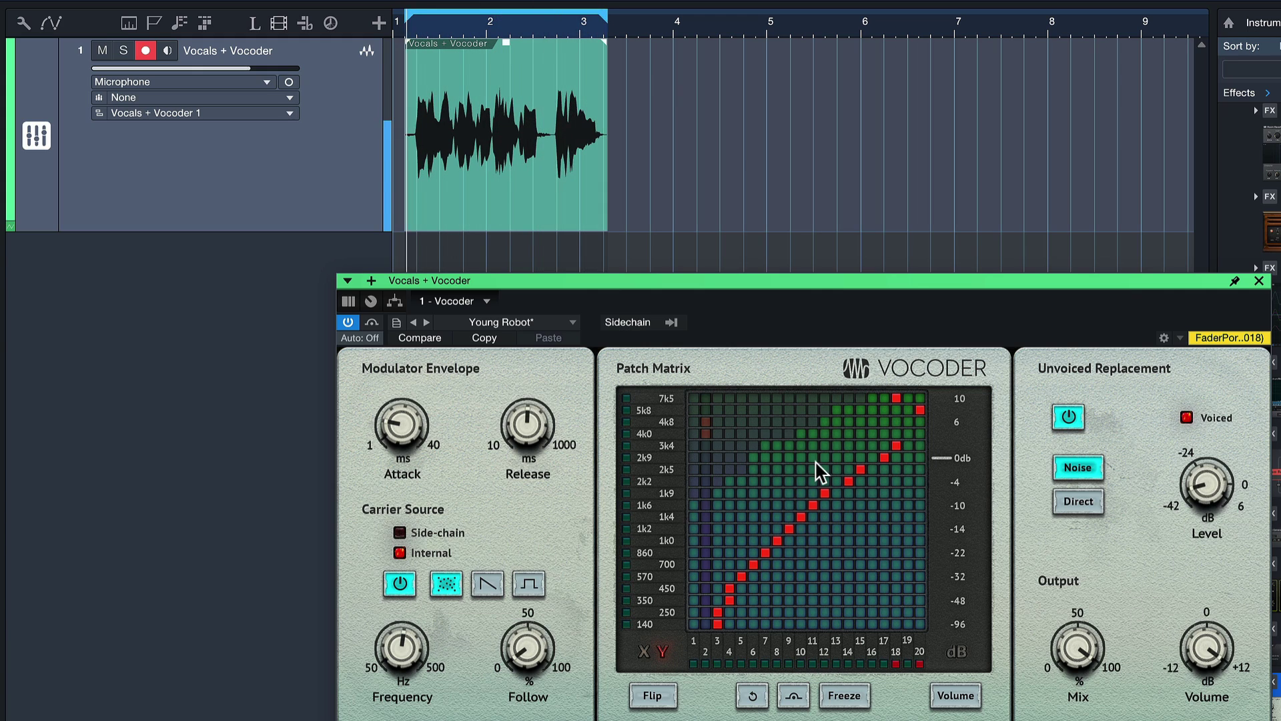
{"action": "key", "text": "space"}
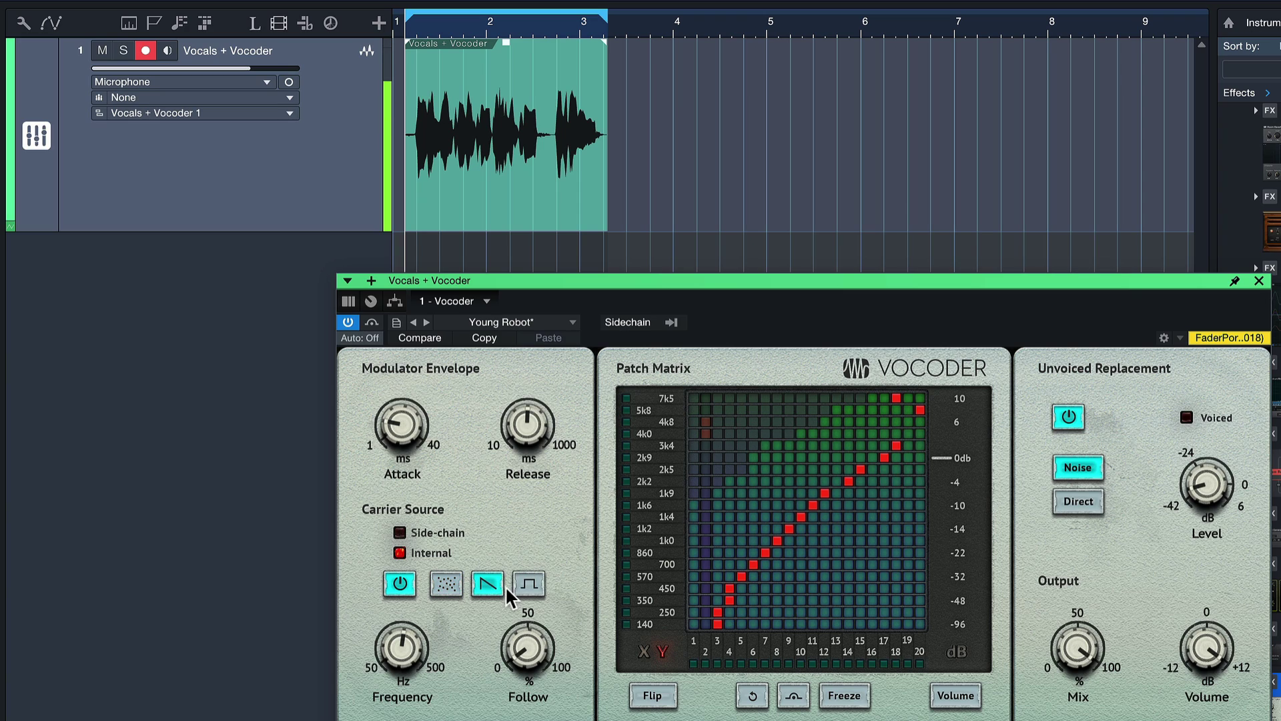
Step: Play the loop with the sawtooth carrier, lowering the carrier frequency and setting the modulator envelope release to 151 ms
{"action": "key", "text": "space"}
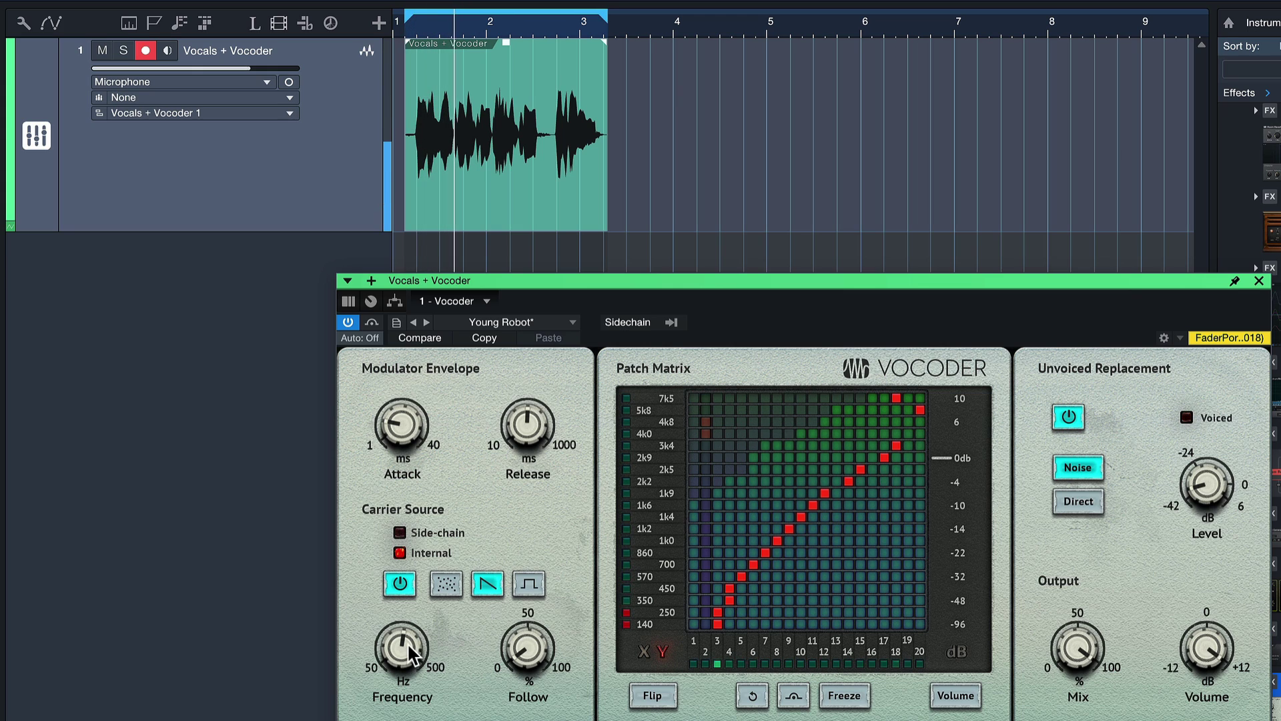
{"action": "left_click_drag", "start_coordinate": [408, 651], "coordinate": [399, 695]}
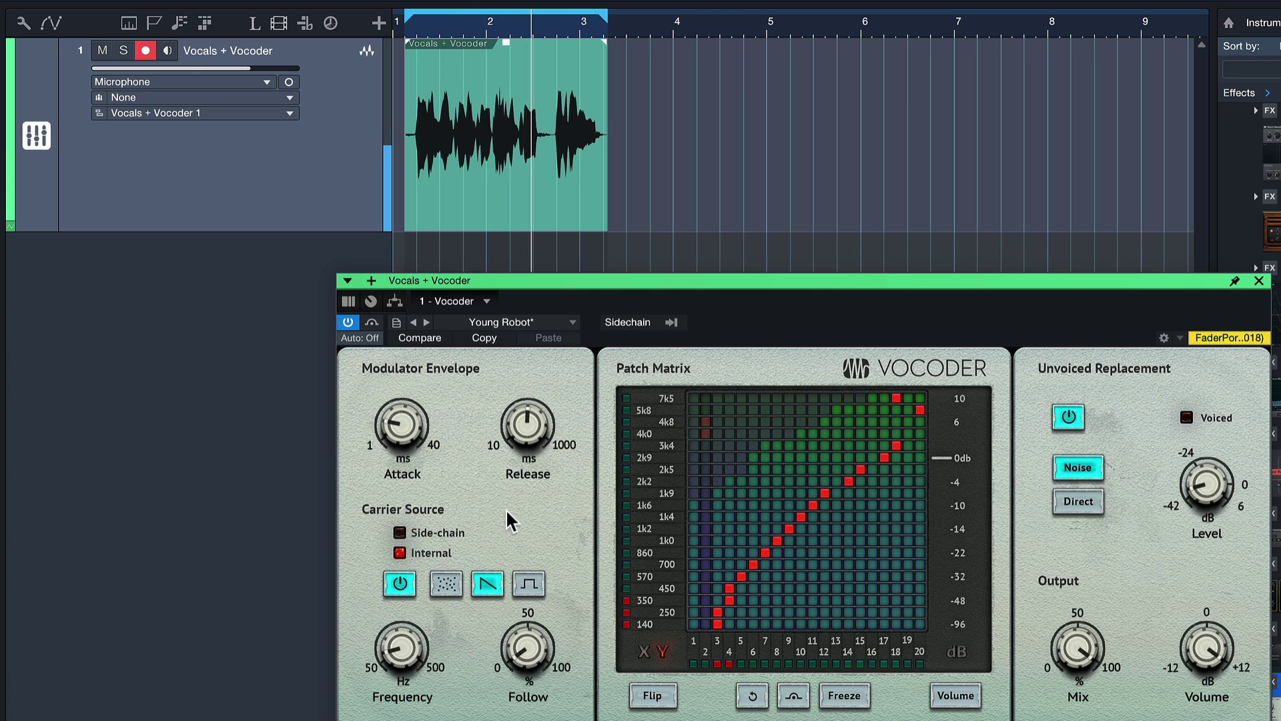
{"action": "mouse_move", "coordinate": [517, 432]}
{"action": "left_mouse_down"}
{"action": "mouse_move", "coordinate": [521, 394]}
{"action": "mouse_move", "coordinate": [527, 443]}
{"action": "left_mouse_up"}
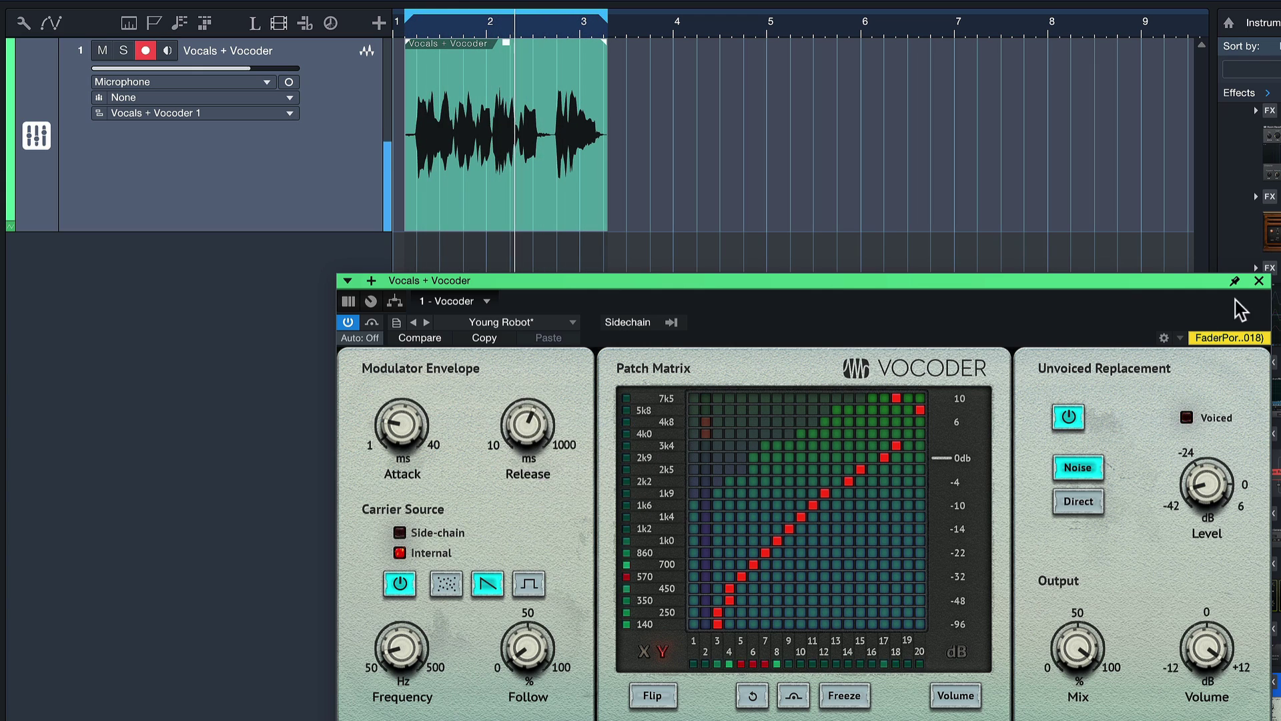
Step: Close the Vocoder window and delete the recorded vocal clip from the track
{"action": "left_click_drag", "start_coordinate": [1195, 283], "coordinate": [1095, 268]}
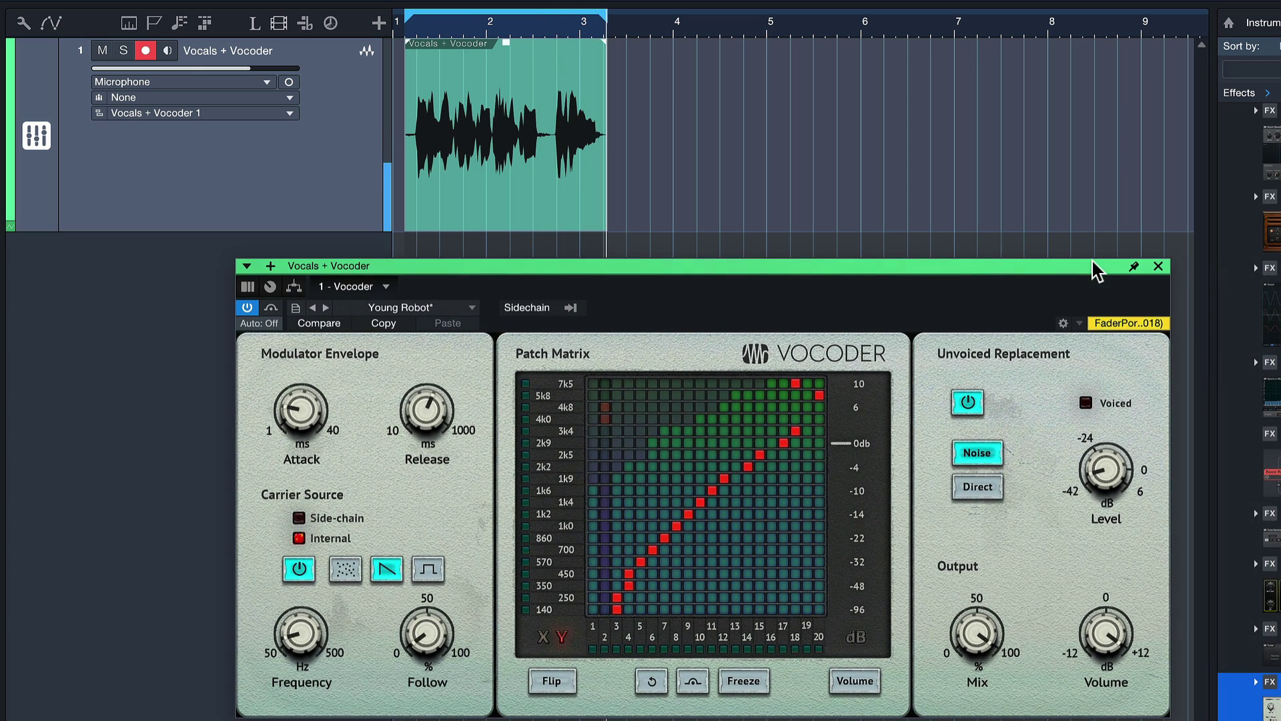
{"action": "left_click", "coordinate": [1159, 267]}
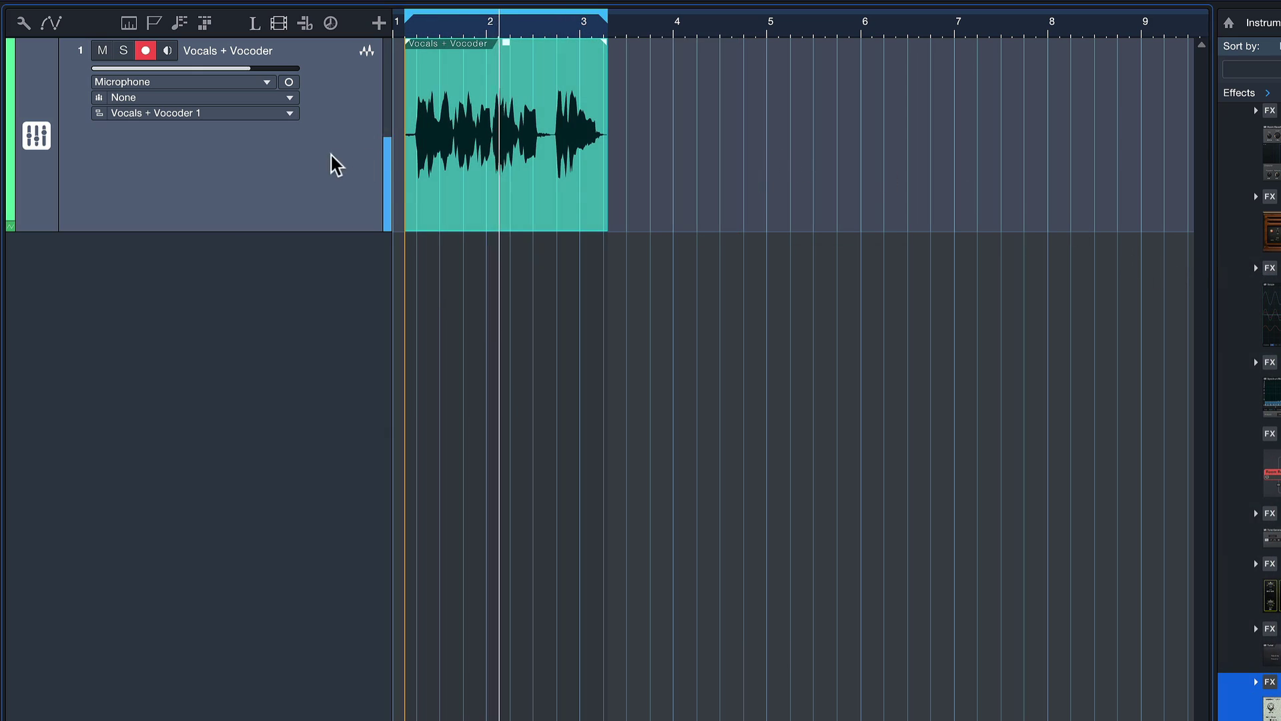
{"action": "key", "text": "Delete"}
{"action": "key", "text": "w"}
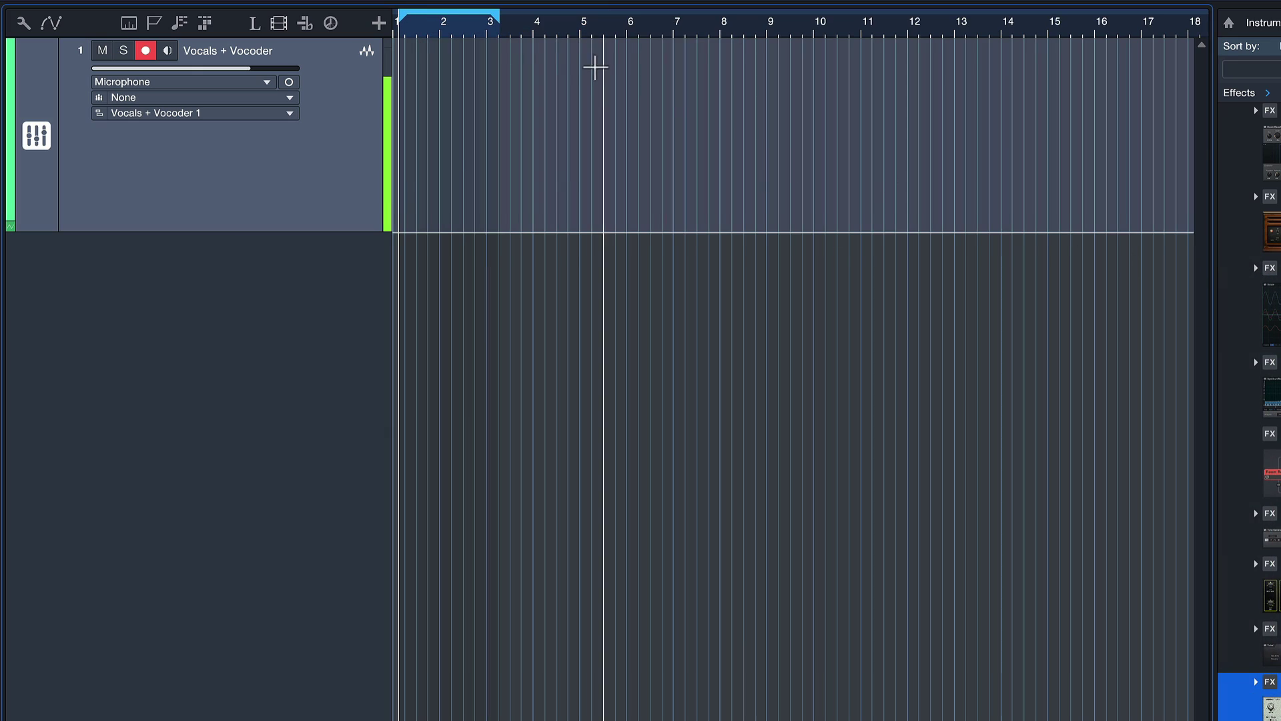
Step: Record a new vocal take with the loop range extended to almost bar 7, and fit the loop to the new clip
{"action": "left_click_drag", "start_coordinate": [501, 23], "coordinate": [671, 22]}
{"action": "key", "text": "KP_Multiply"}
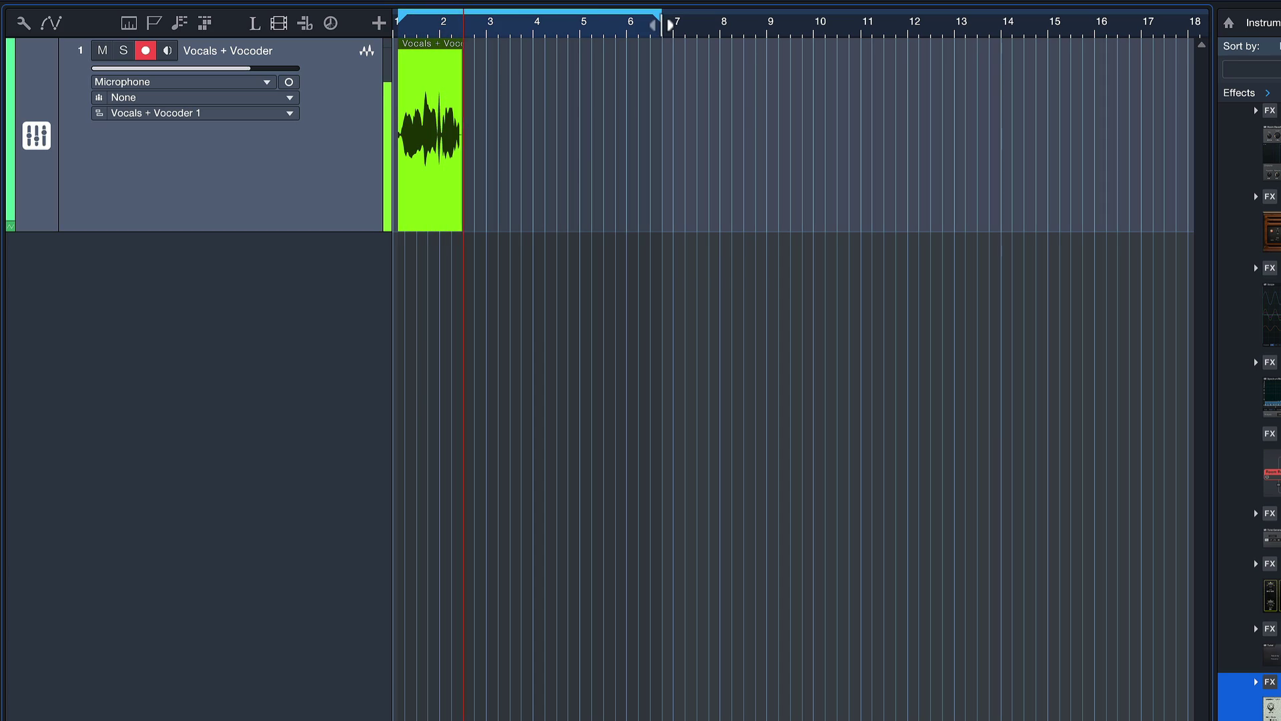
{"action": "key", "text": "space"}
{"action": "key", "text": "p"}
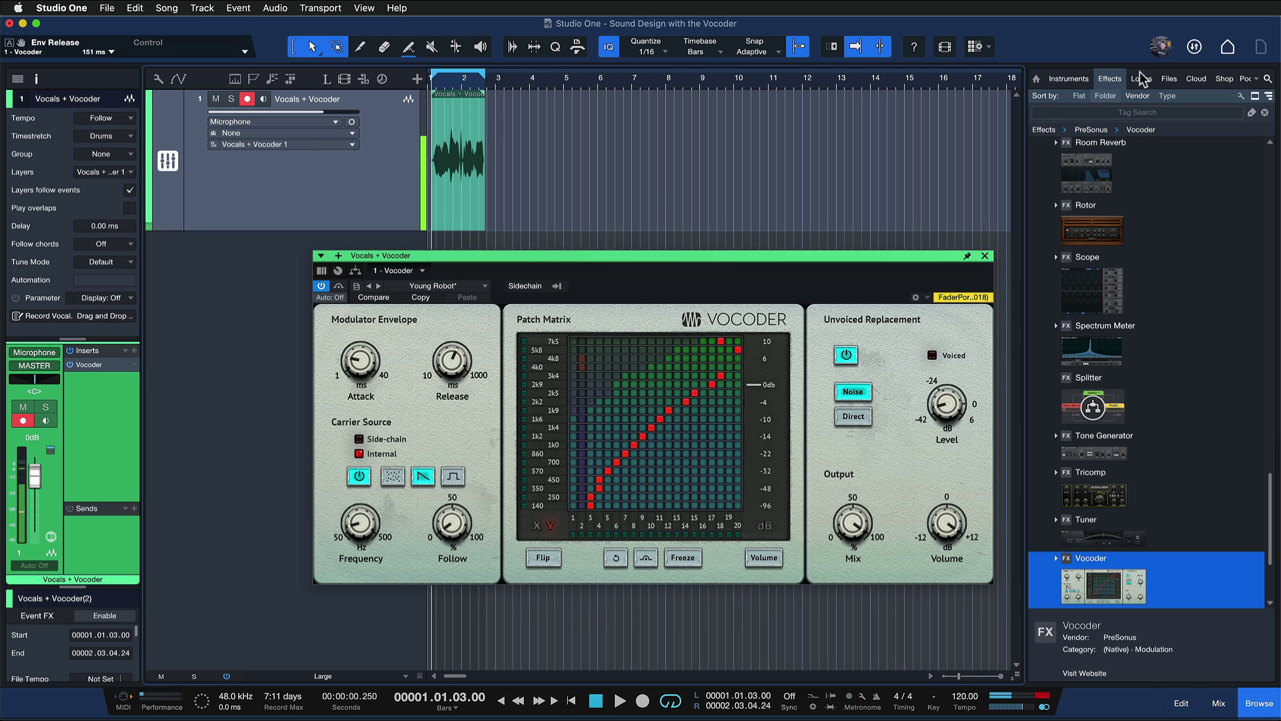
Step: Add Room Reverb from the effects list as a send on the Vocals + Vocoder channel
{"action": "scroll", "coordinate": [1116, 475], "scroll_direction": "down", "scroll_amount": 5}
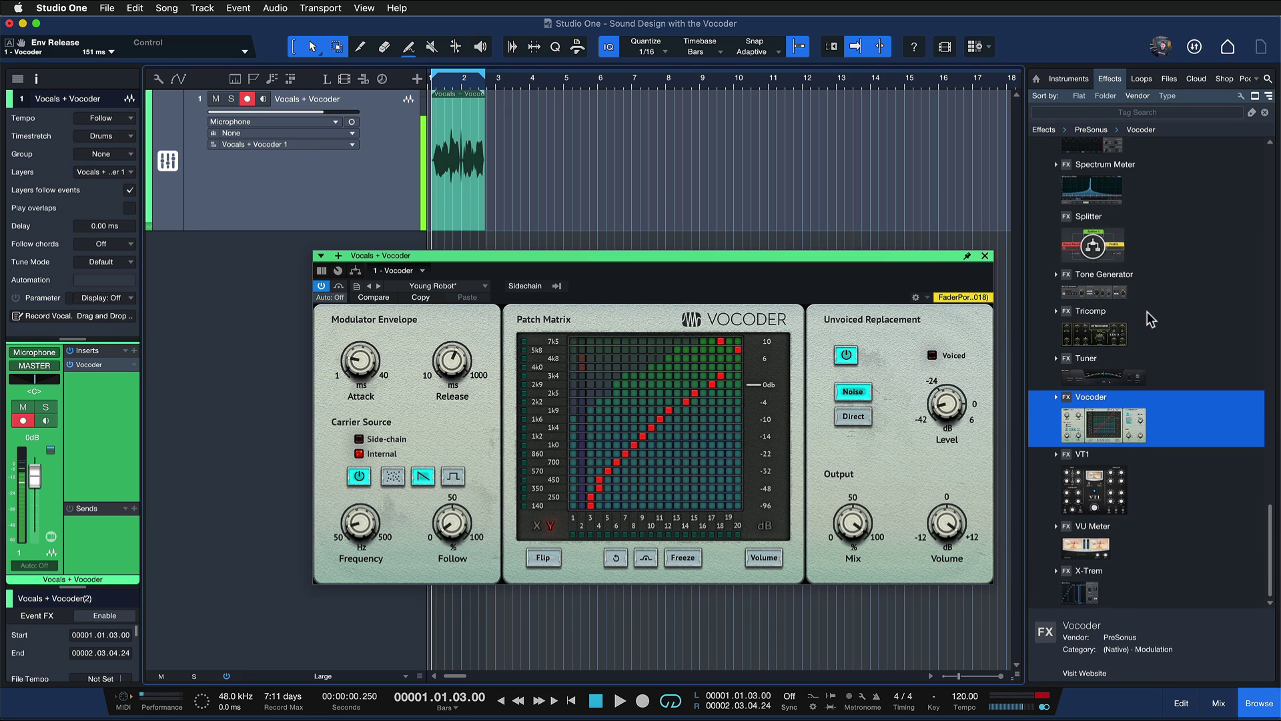
{"action": "scroll", "coordinate": [1141, 310], "scroll_direction": "up", "scroll_amount": 8}
{"action": "left_click", "coordinate": [1133, 288]}
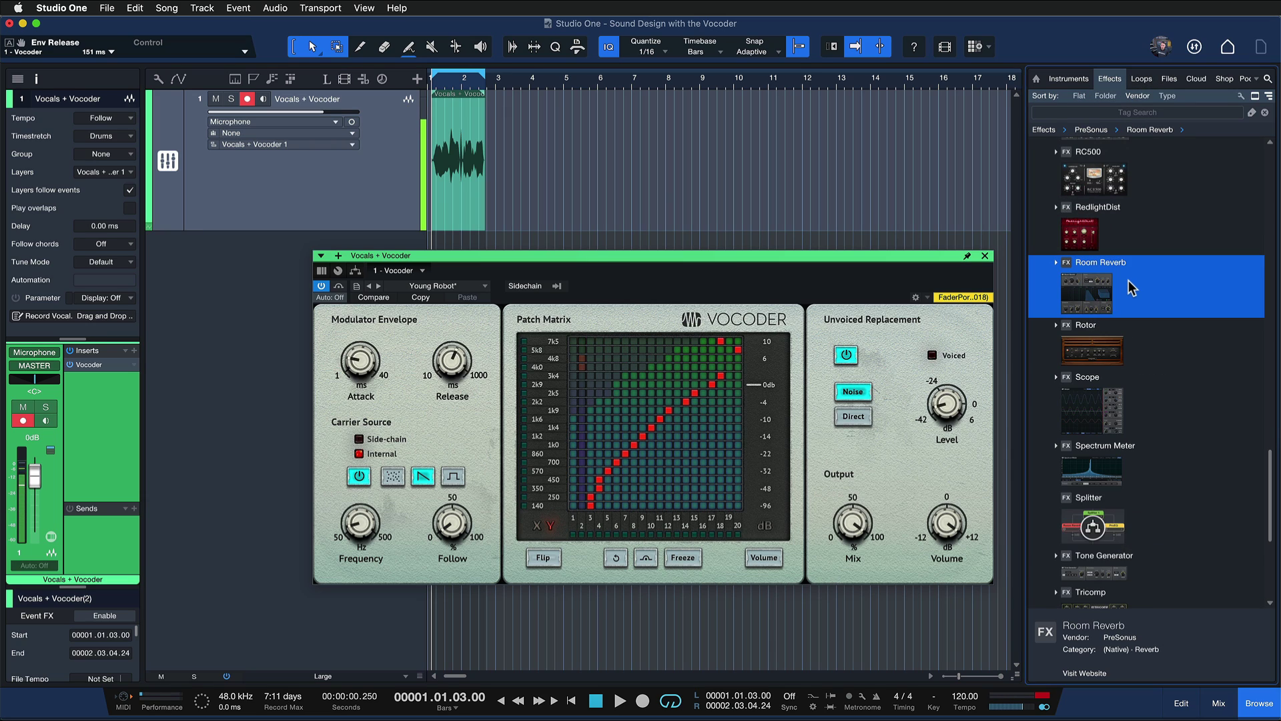
{"action": "left_click_drag", "start_coordinate": [578, 359], "coordinate": [102, 544]}
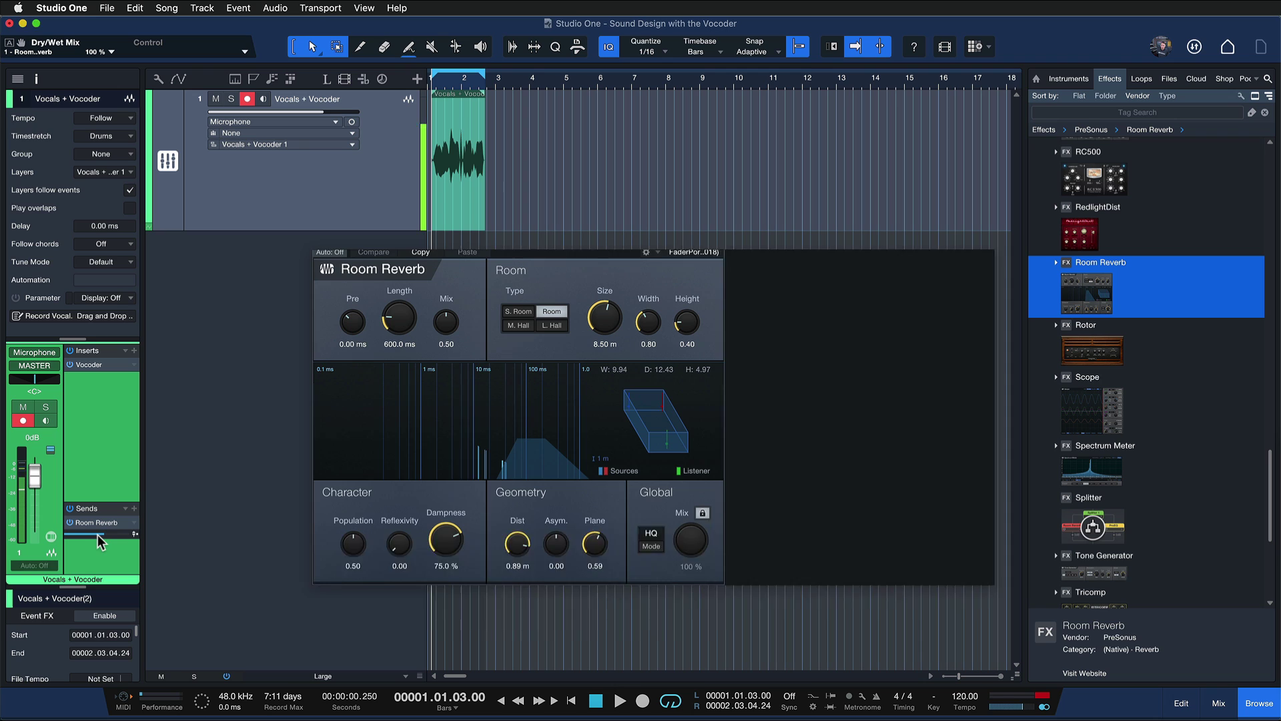
Step: Play the vocal loop with the Room Reverb send and close the Room Reverb window
{"action": "key", "text": "space"}
{"action": "left_click", "coordinate": [715, 256]}
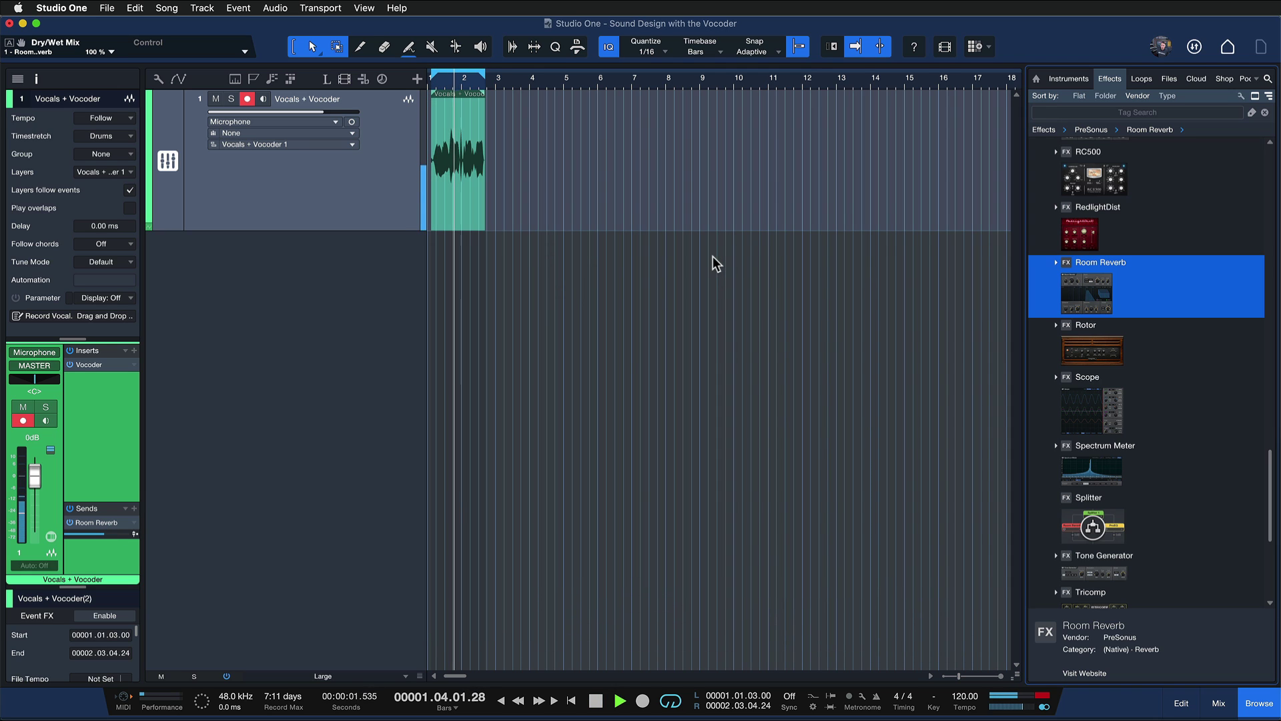
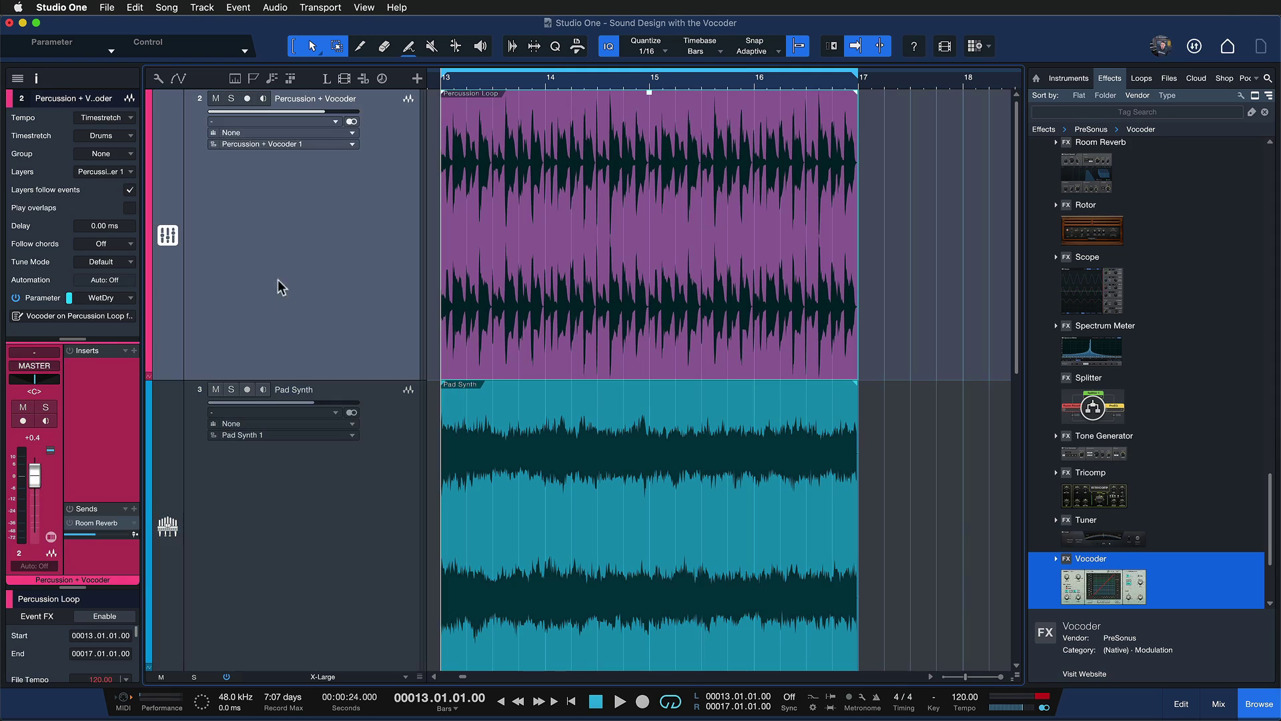
Step: Solo the Percussion + Vocoder track, listen to the percussion loop on its own, and turn the solo off again
{"action": "left_click", "coordinate": [277, 279]}
{"action": "key", "text": "s"}
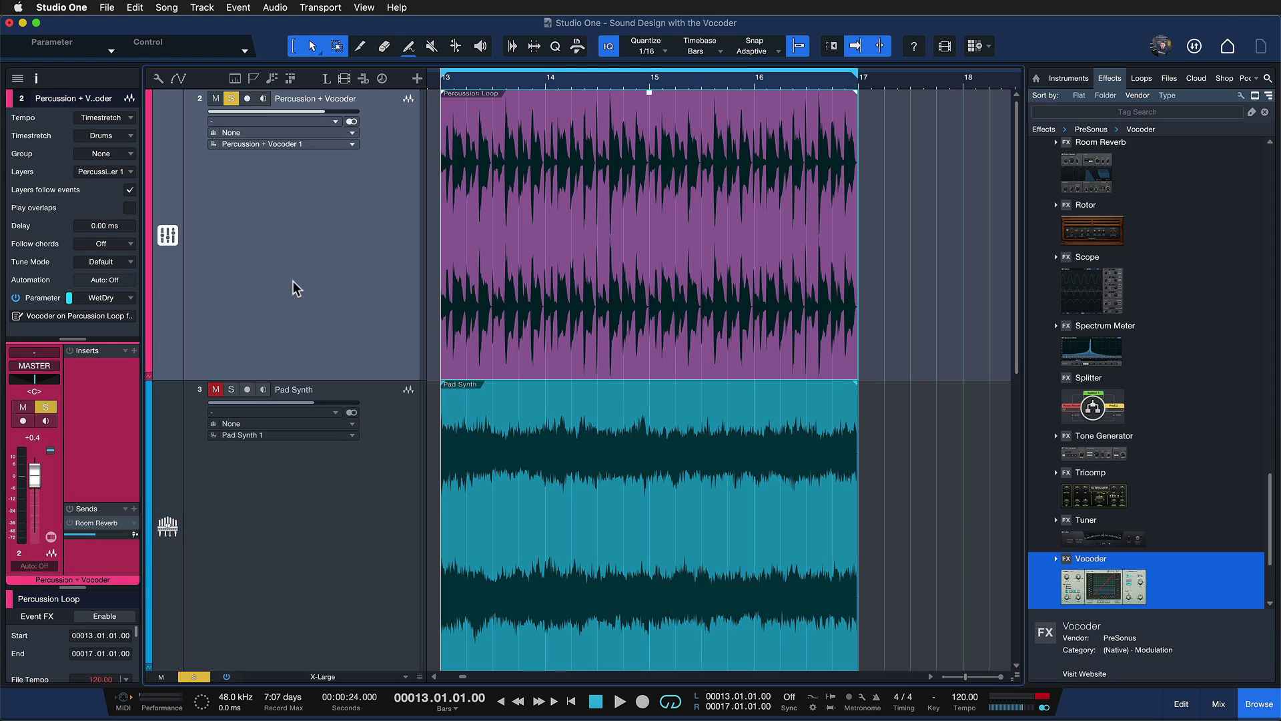
{"action": "key", "text": "space"}
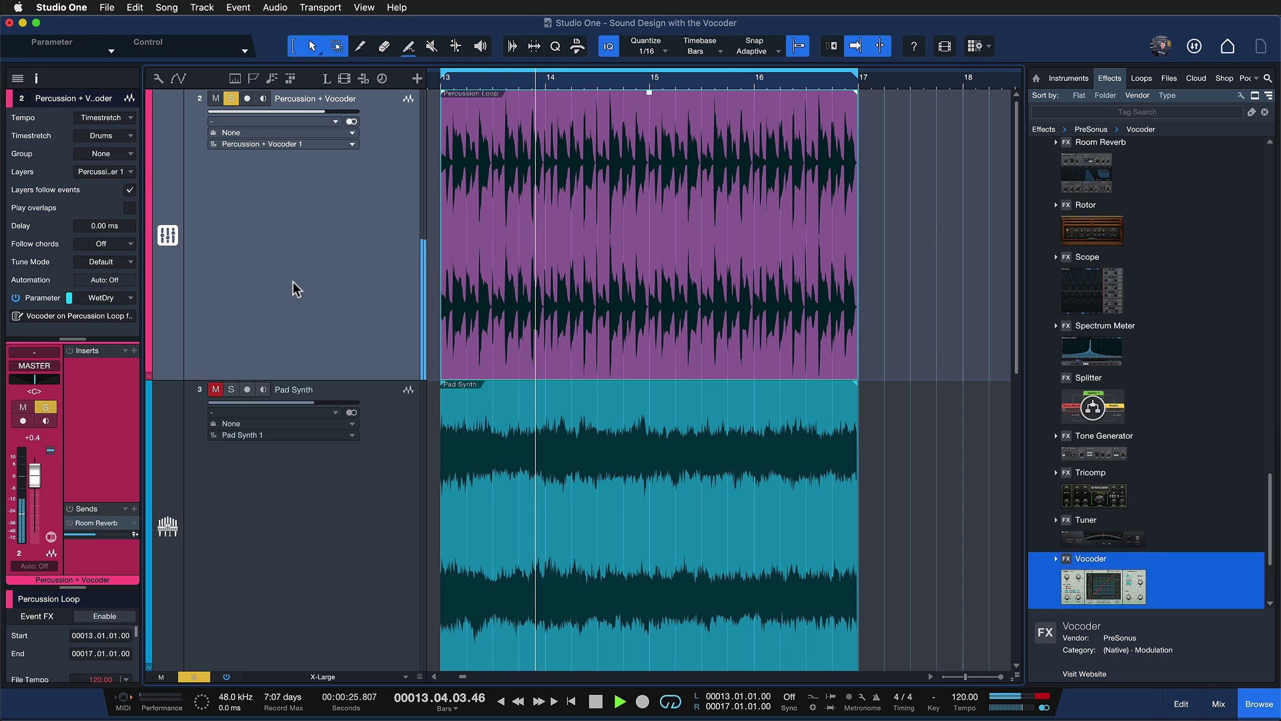
{"action": "key", "text": "space"}
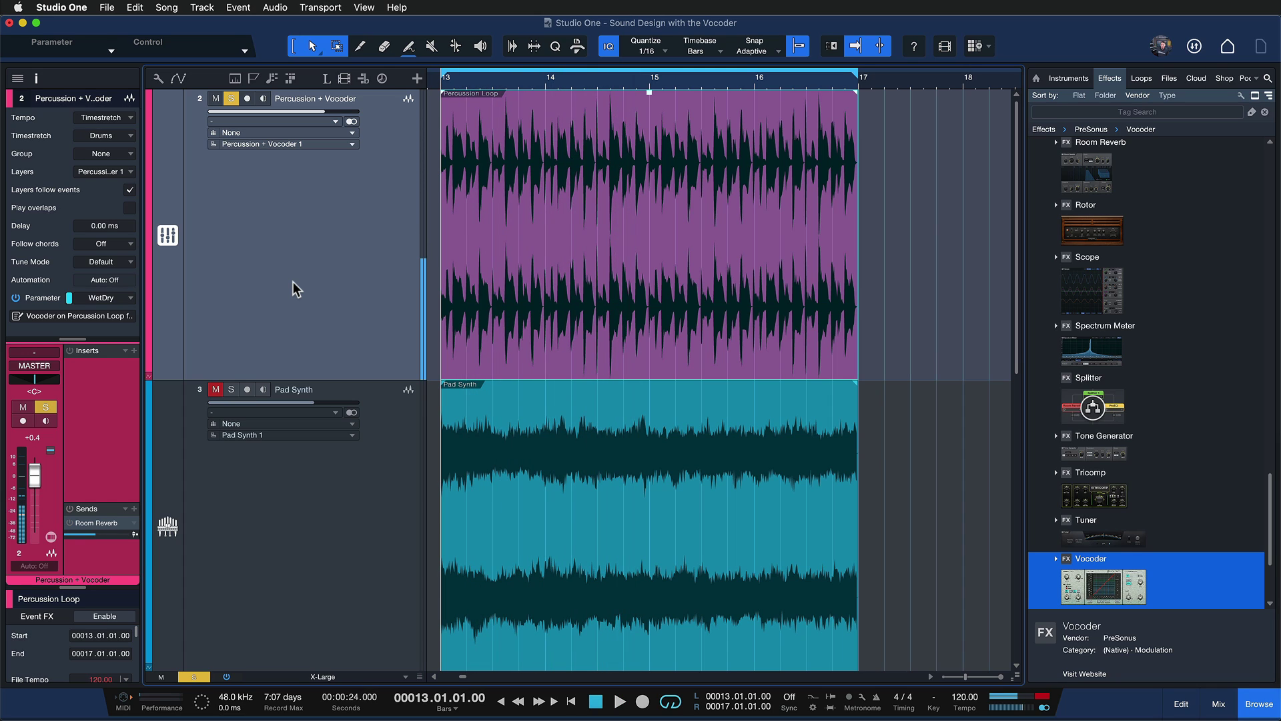
{"action": "key", "text": "s"}
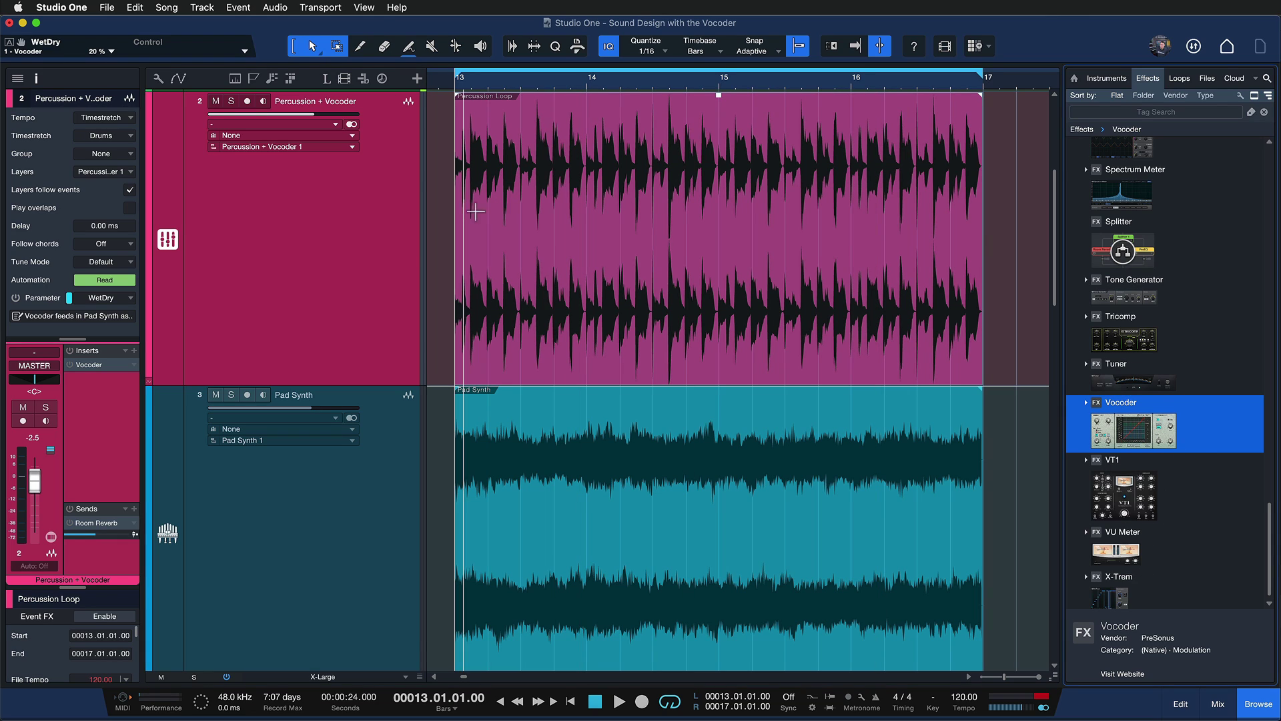
Step: Open and activate the Vocoder on the Percussion + Vocoder channel, and examine its side-chain carrier input
{"action": "left_click", "coordinate": [106, 364]}
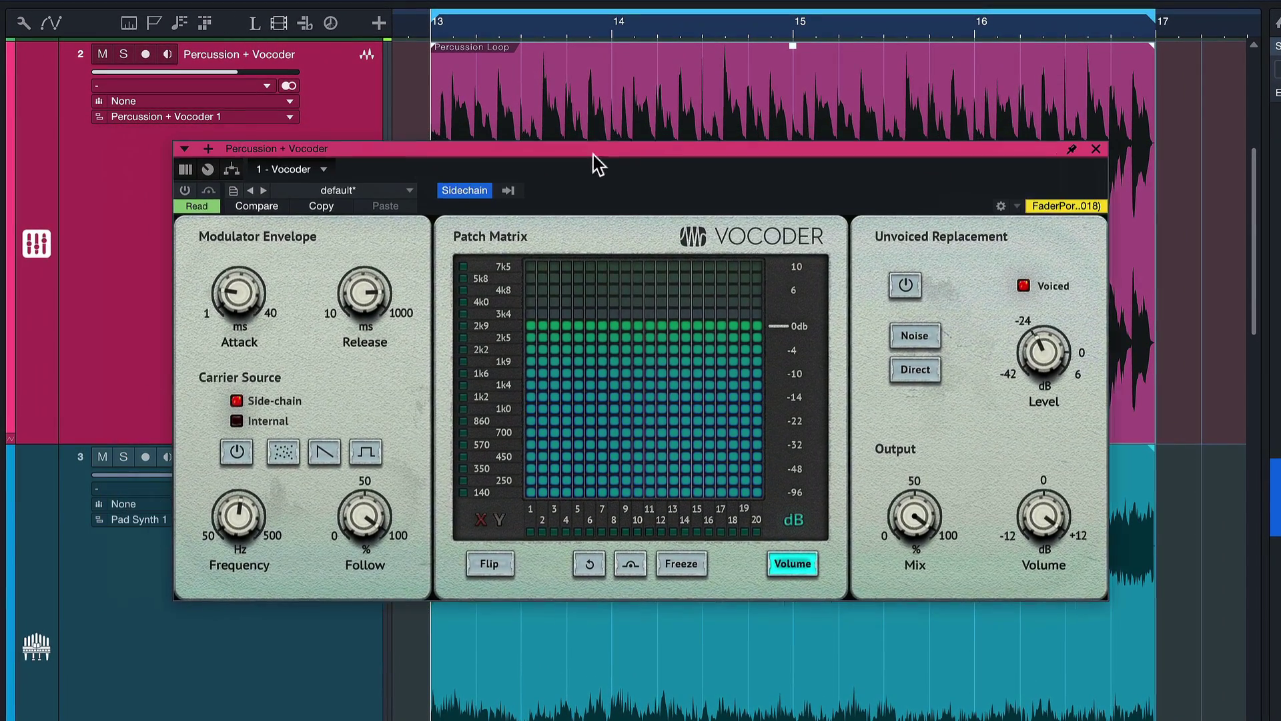
{"action": "left_click_drag", "start_coordinate": [593, 155], "coordinate": [600, 157]}
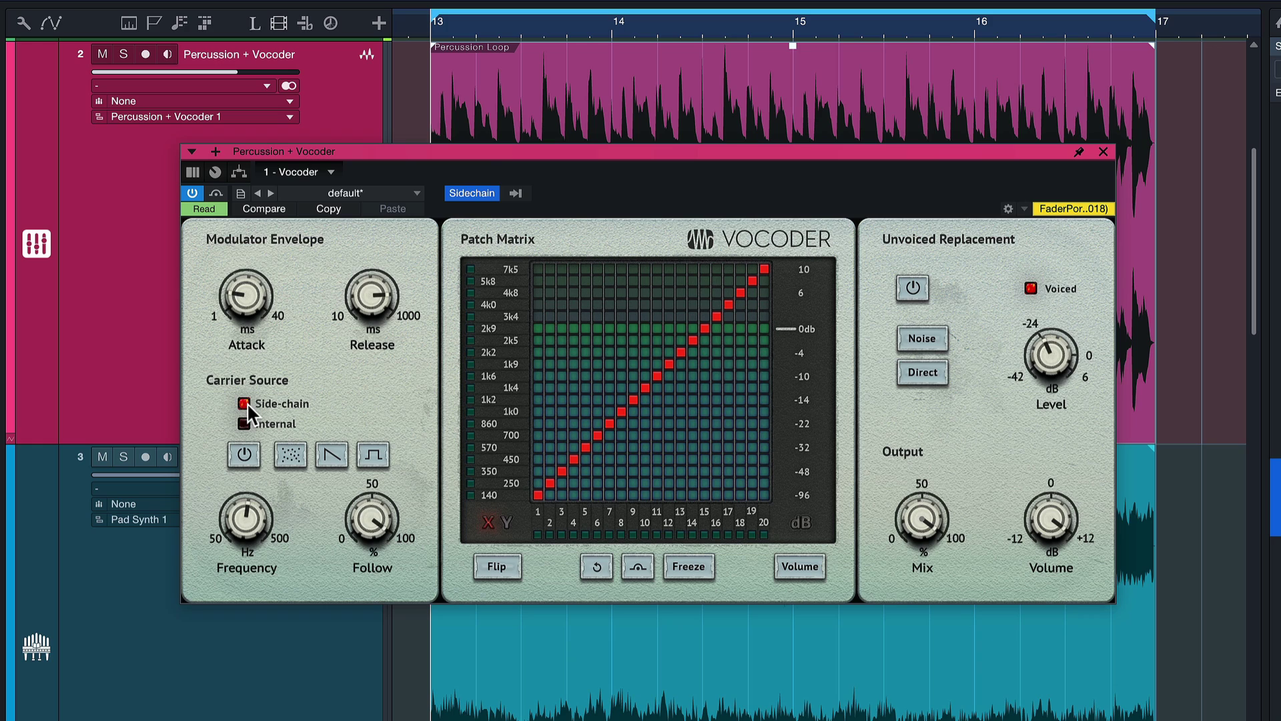
{"action": "left_click", "coordinate": [521, 195]}
{"action": "left_click", "coordinate": [513, 193]}
{"action": "left_click", "coordinate": [517, 194]}
{"action": "left_click", "coordinate": [518, 193]}
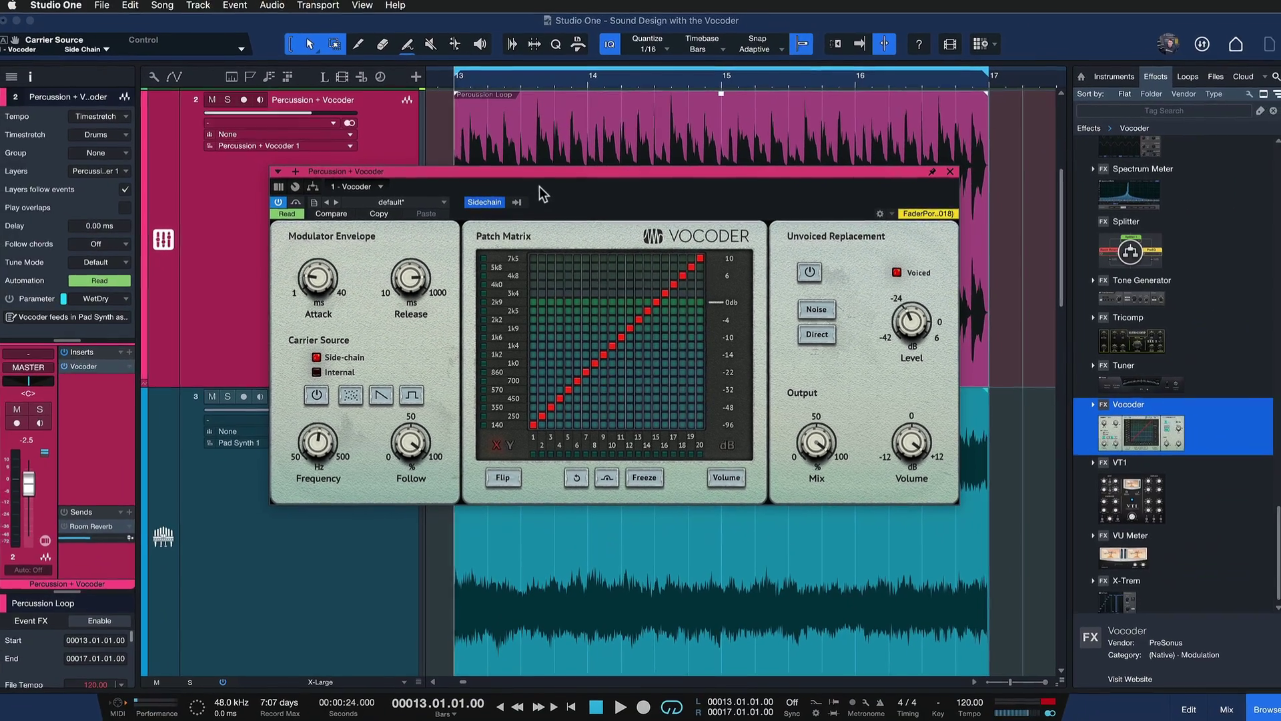
Step: Play the loop, raise the Percussion + Vocoder fader to +2.5 dB, and shorten the envelope attack and set the release to 141 ms
{"action": "key", "text": "space"}
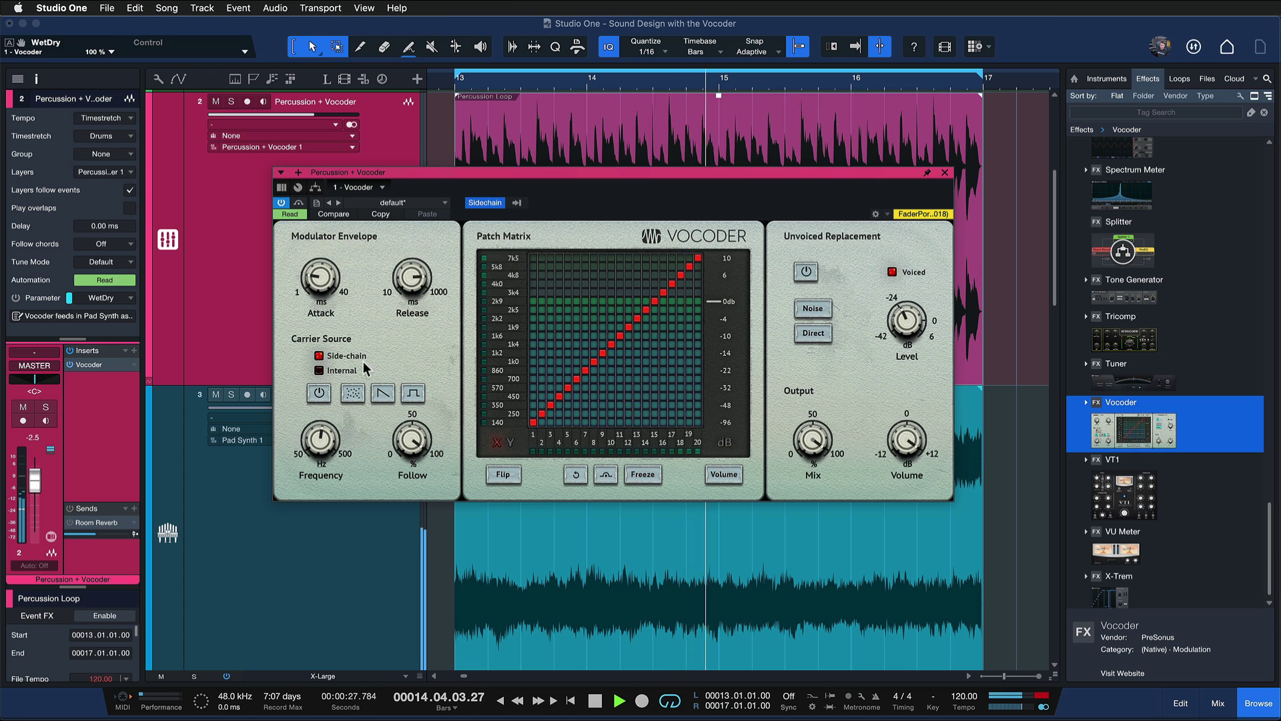
{"action": "left_click_drag", "start_coordinate": [33, 480], "coordinate": [34, 481]}
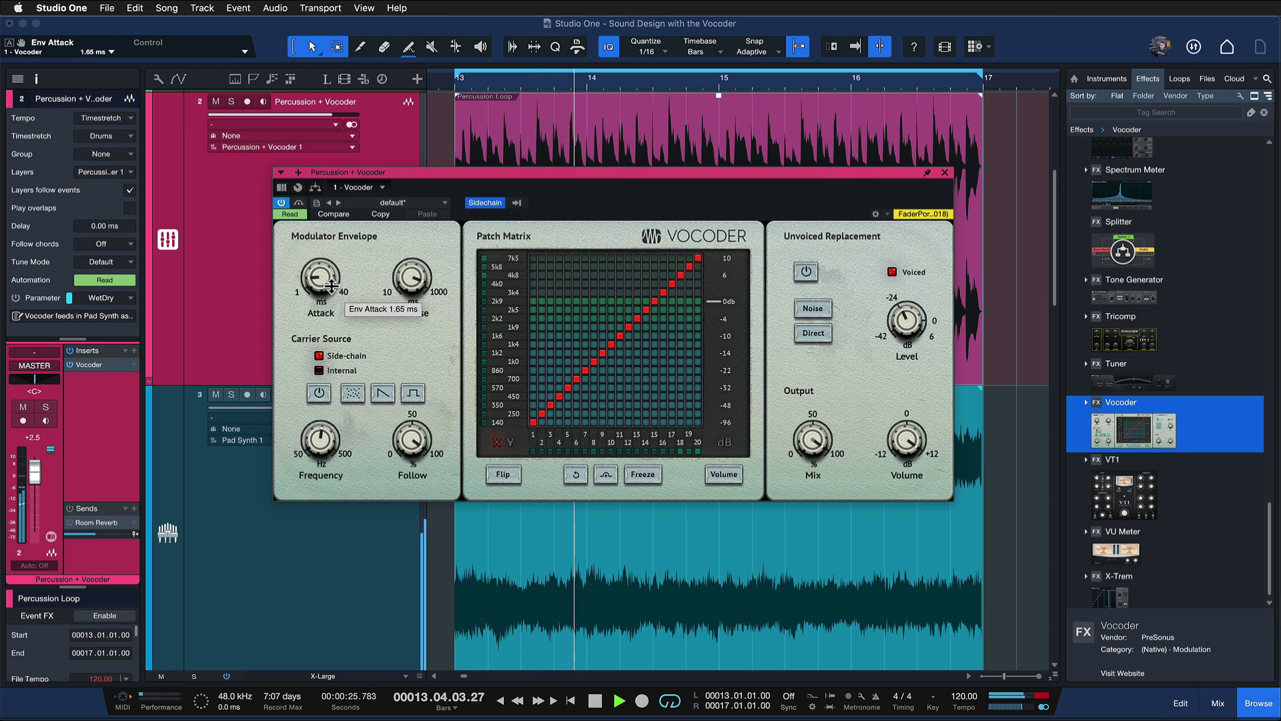
{"action": "left_click_drag", "start_coordinate": [419, 279], "coordinate": [403, 307]}
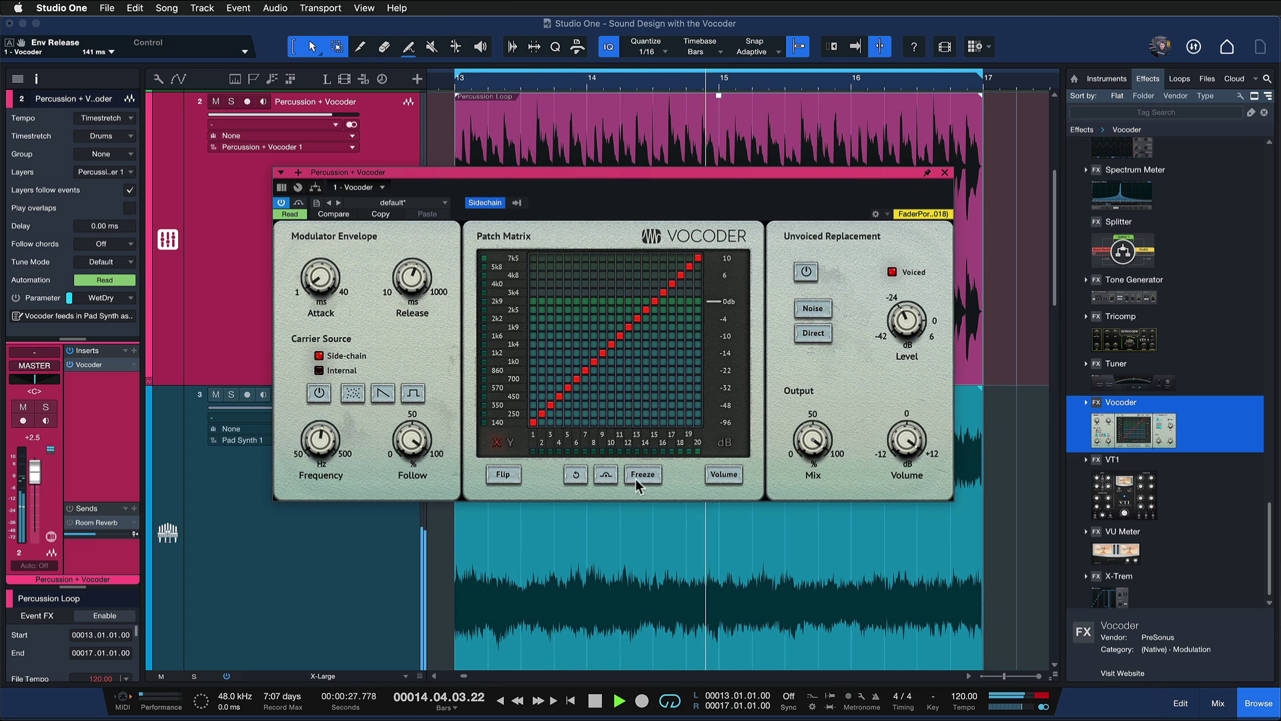
Step: Redraw the Vocoder's patch matrix as a curve above the diagonal, and draw uneven band levels in Volume mode
{"action": "left_click", "coordinate": [534, 396]}
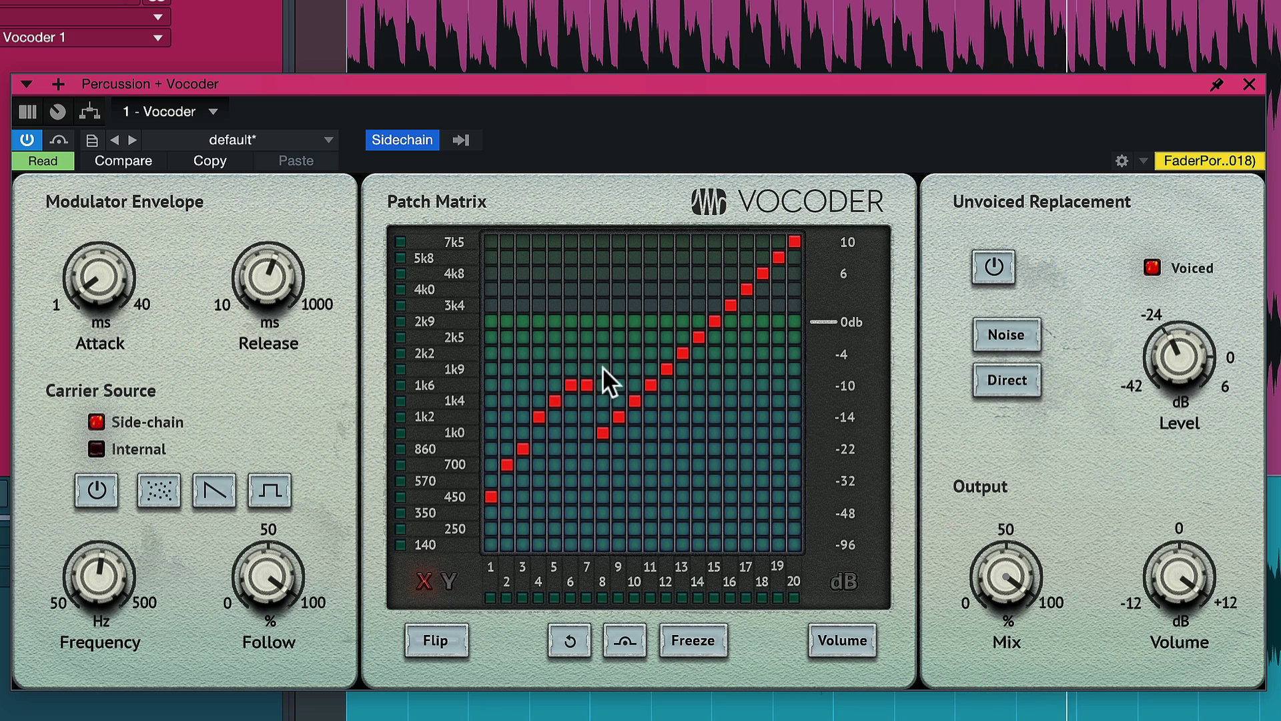
{"action": "left_click_drag", "start_coordinate": [748, 262], "coordinate": [660, 285]}
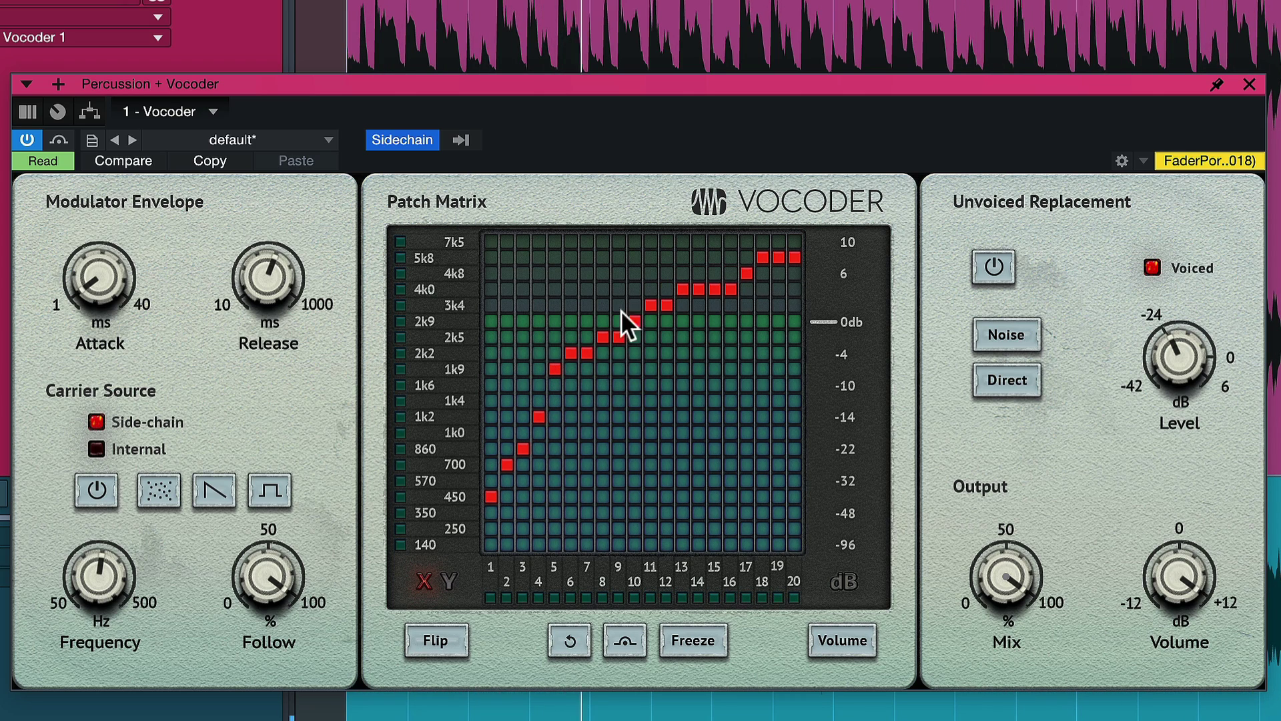
{"action": "left_click", "coordinate": [834, 631]}
{"action": "left_click_drag", "start_coordinate": [566, 415], "coordinate": [642, 327]}
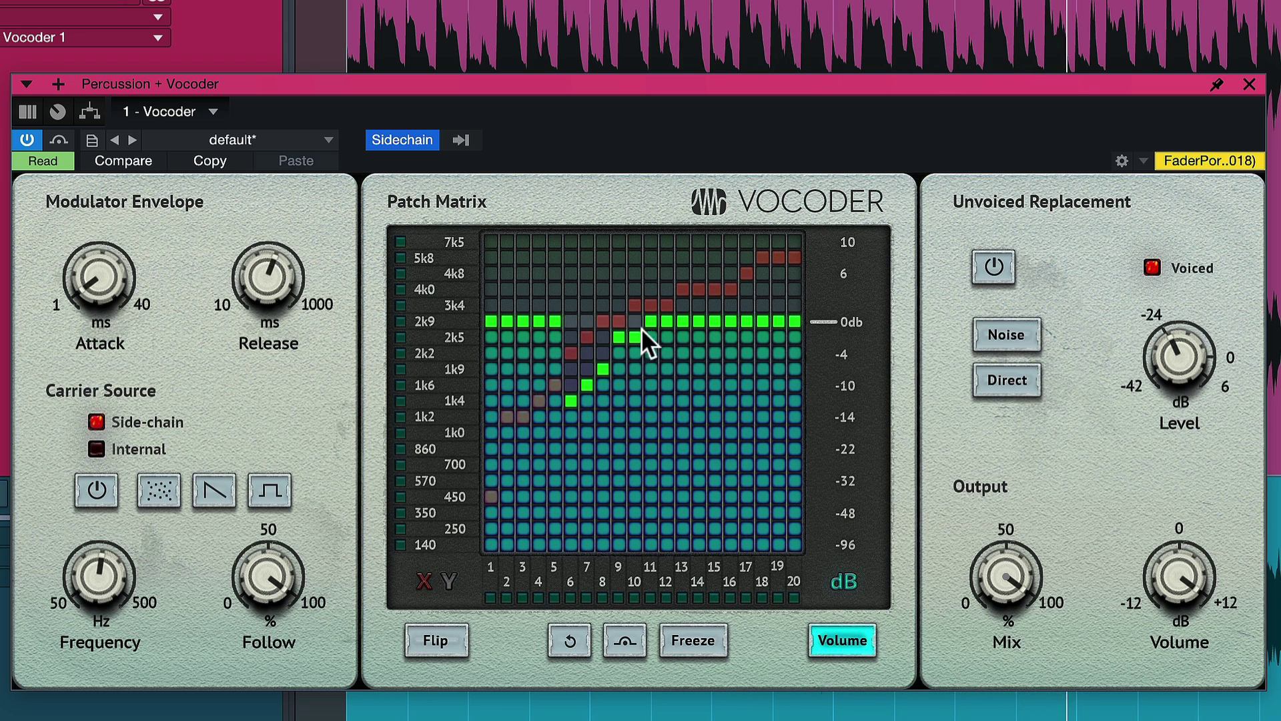
{"action": "mouse_move", "coordinate": [768, 263]}
{"action": "left_mouse_down"}
{"action": "mouse_move", "coordinate": [784, 259]}
{"action": "mouse_move", "coordinate": [629, 306]}
{"action": "left_mouse_up"}
{"action": "mouse_move", "coordinate": [562, 382]}
{"action": "left_mouse_down"}
{"action": "mouse_move", "coordinate": [508, 449]}
{"action": "mouse_move", "coordinate": [591, 308]}
{"action": "mouse_move", "coordinate": [664, 306]}
{"action": "left_mouse_up"}
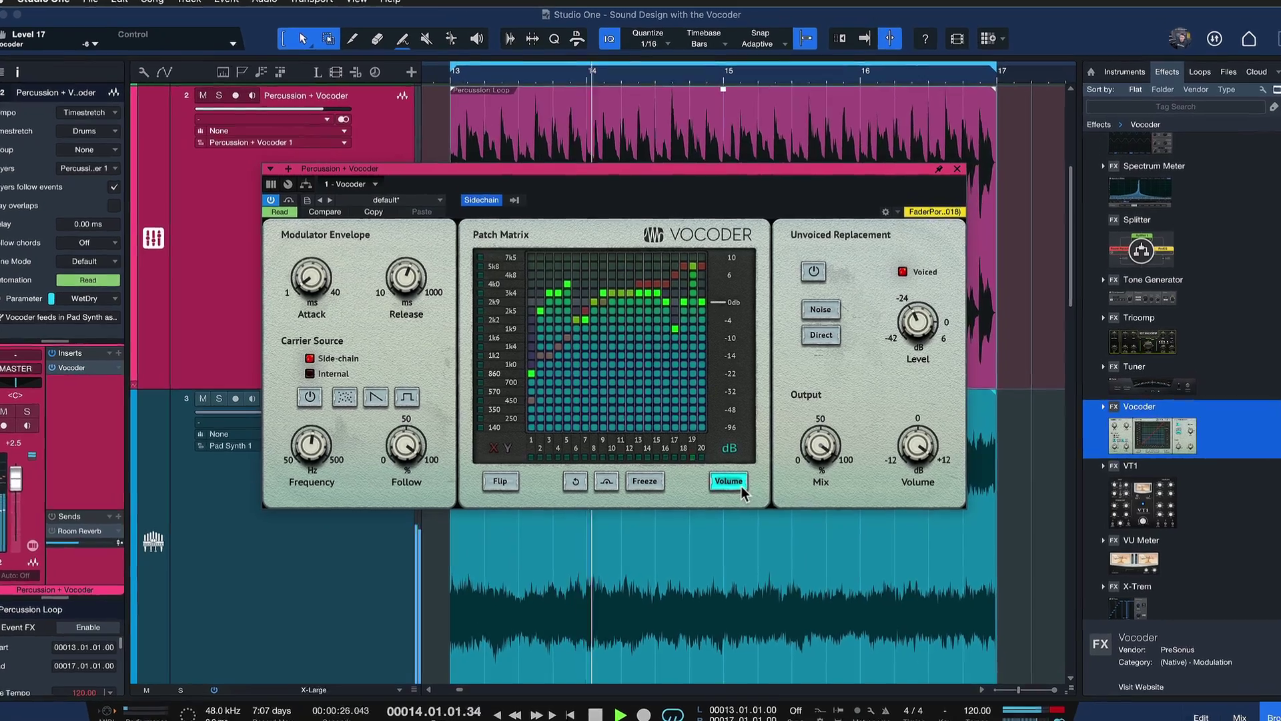
{"action": "left_click", "coordinate": [741, 488]}
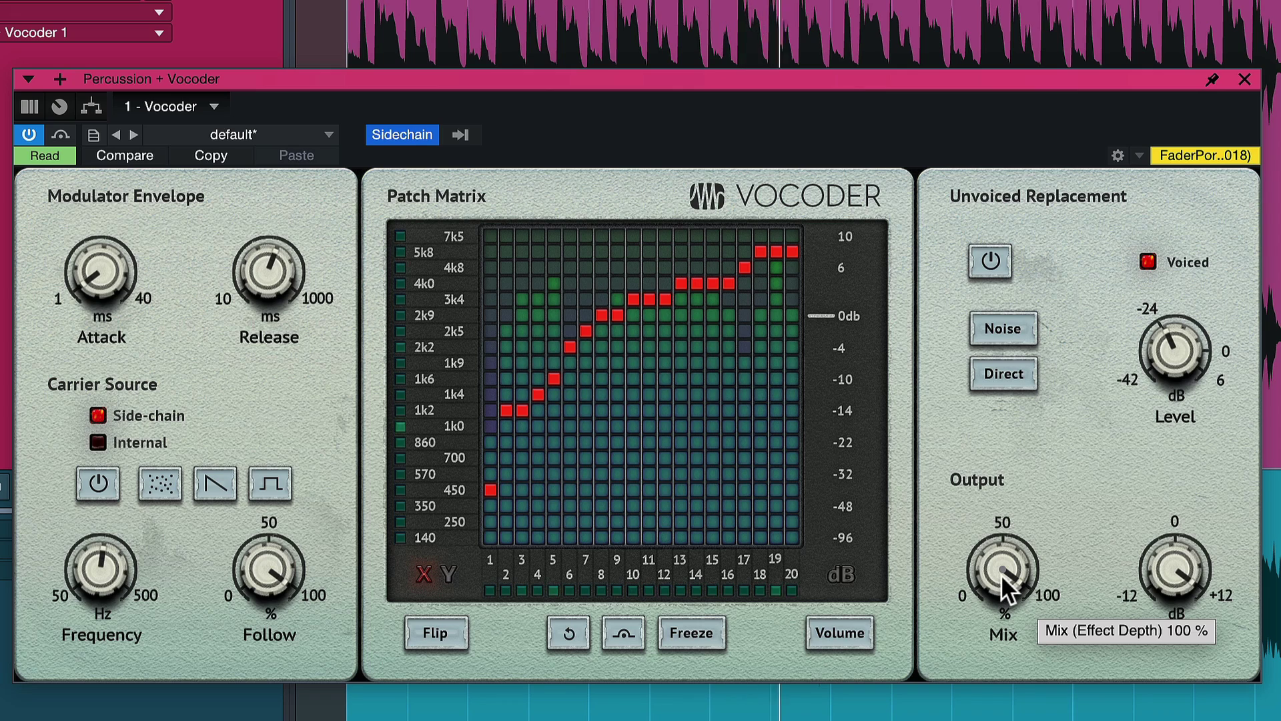
Step: Try the Vocoder's output mix, and turn on Unvoiced Replacement with Noise while adjusting its level
{"action": "left_click_drag", "start_coordinate": [1001, 573], "coordinate": [976, 464]}
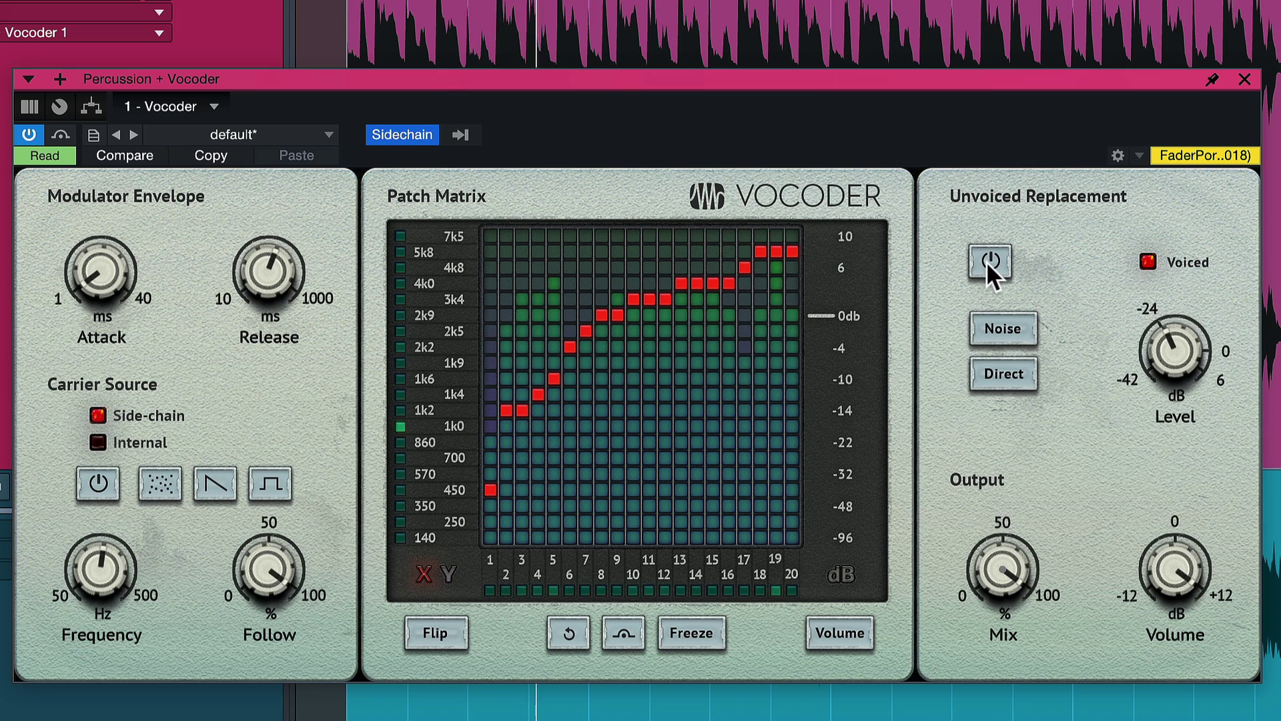
{"action": "left_click", "coordinate": [989, 266]}
{"action": "left_click", "coordinate": [1001, 330]}
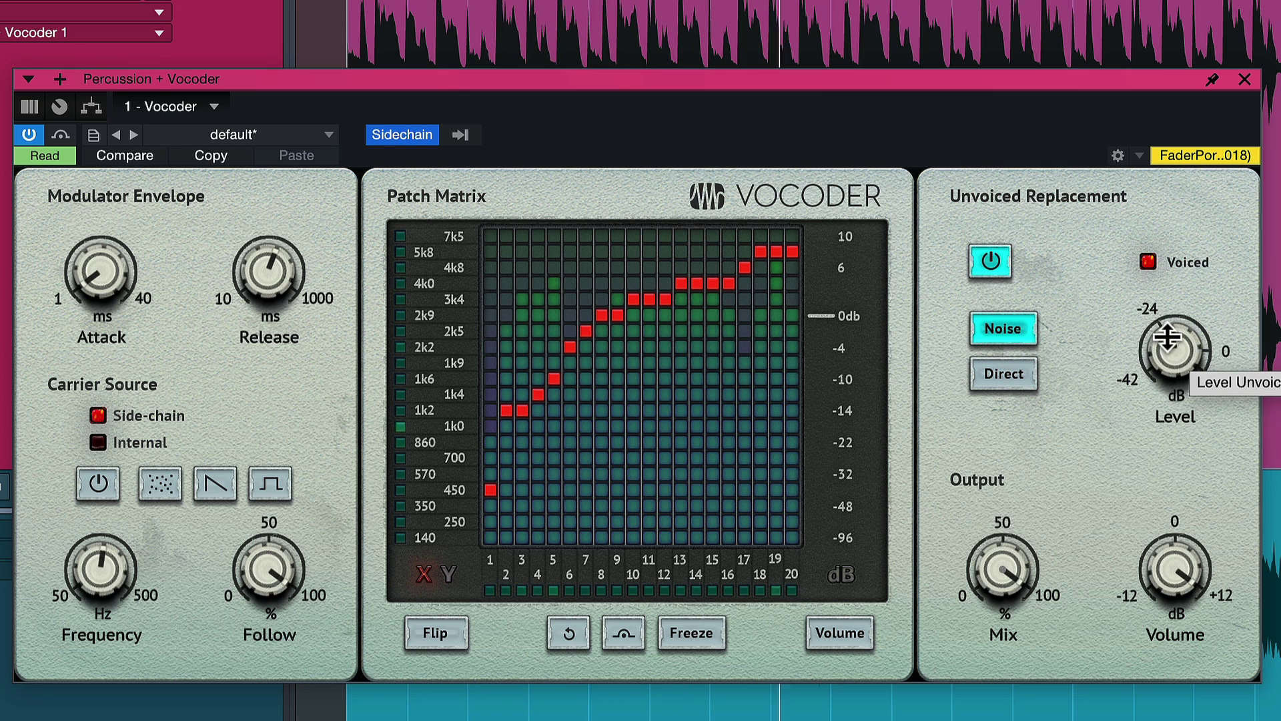
{"action": "left_click_drag", "start_coordinate": [1167, 338], "coordinate": [1133, 244]}
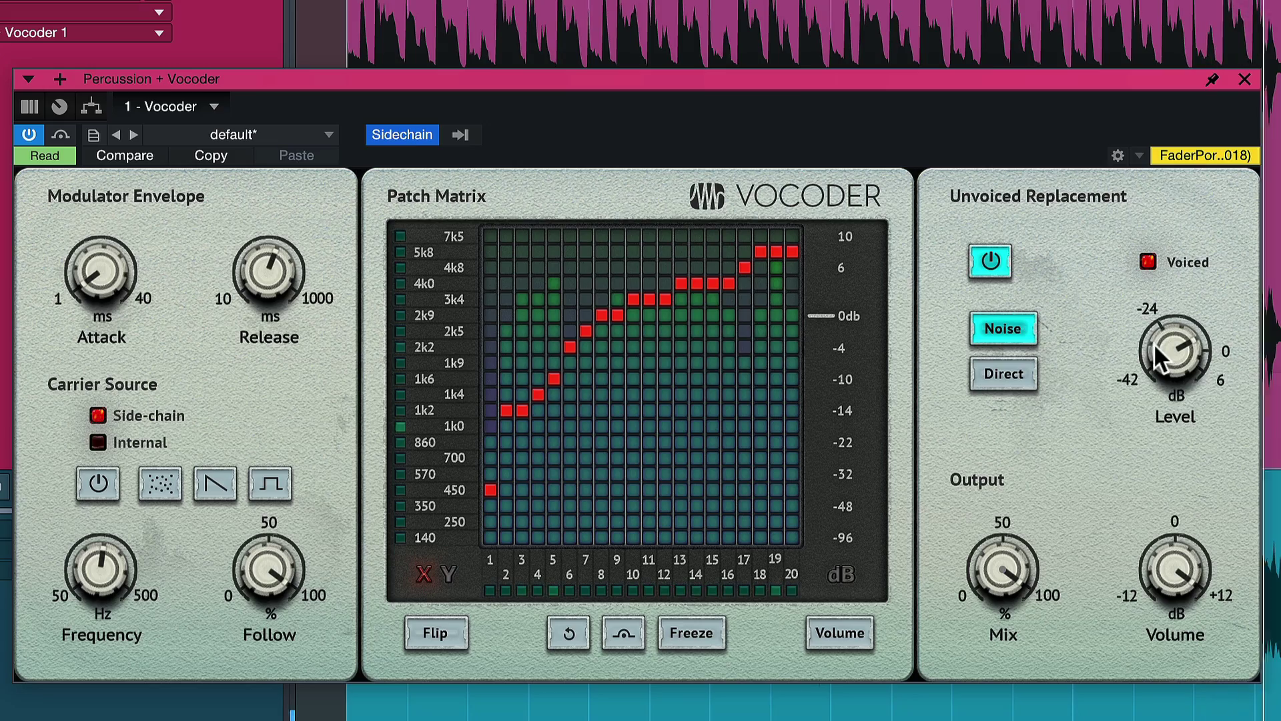
{"action": "left_click_drag", "start_coordinate": [1158, 357], "coordinate": [1153, 374]}
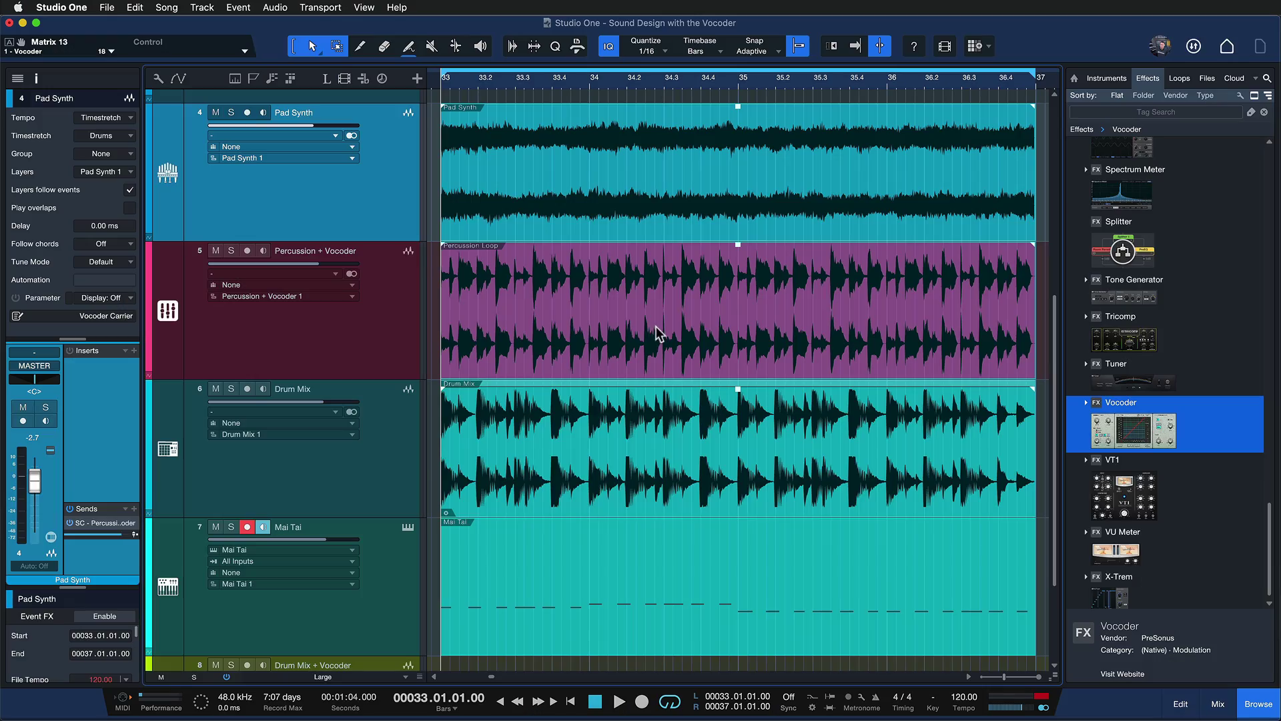
Step: Play the loop at bar 33 and compare the Percussion + Vocoder track with its Vocoder bypassed and active
{"action": "left_click", "coordinate": [389, 339]}
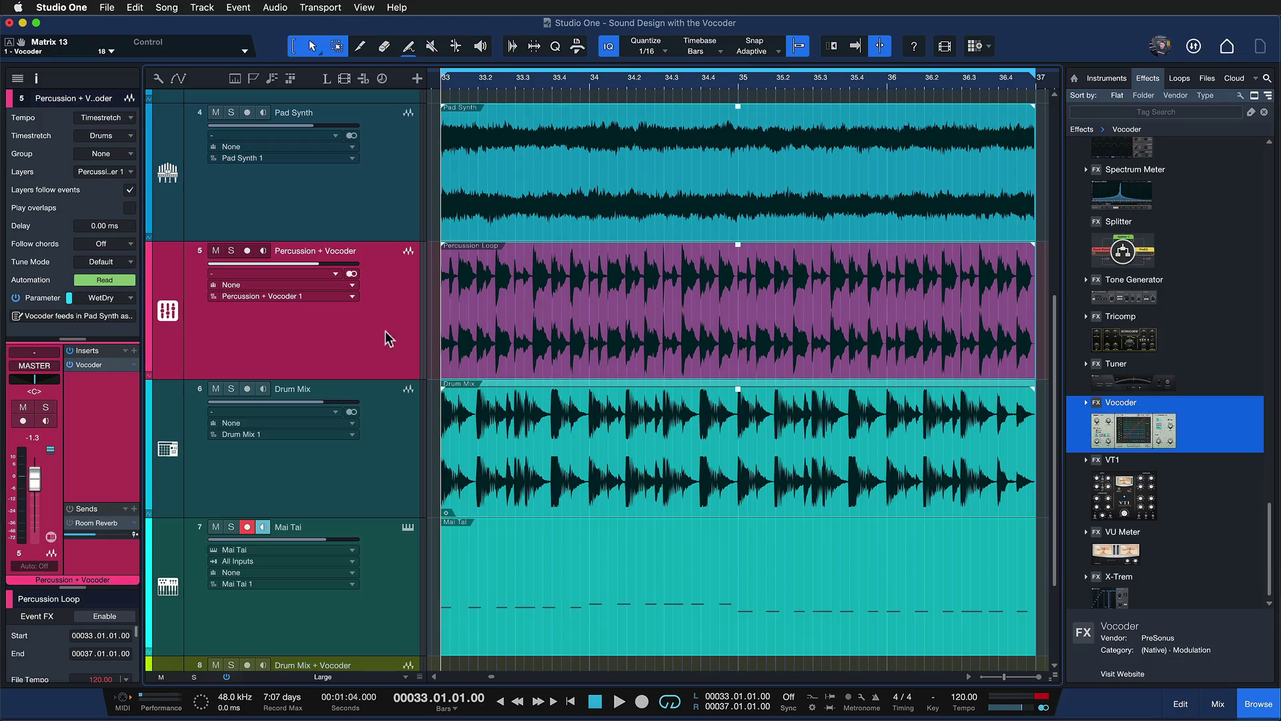
{"action": "key", "text": "space"}
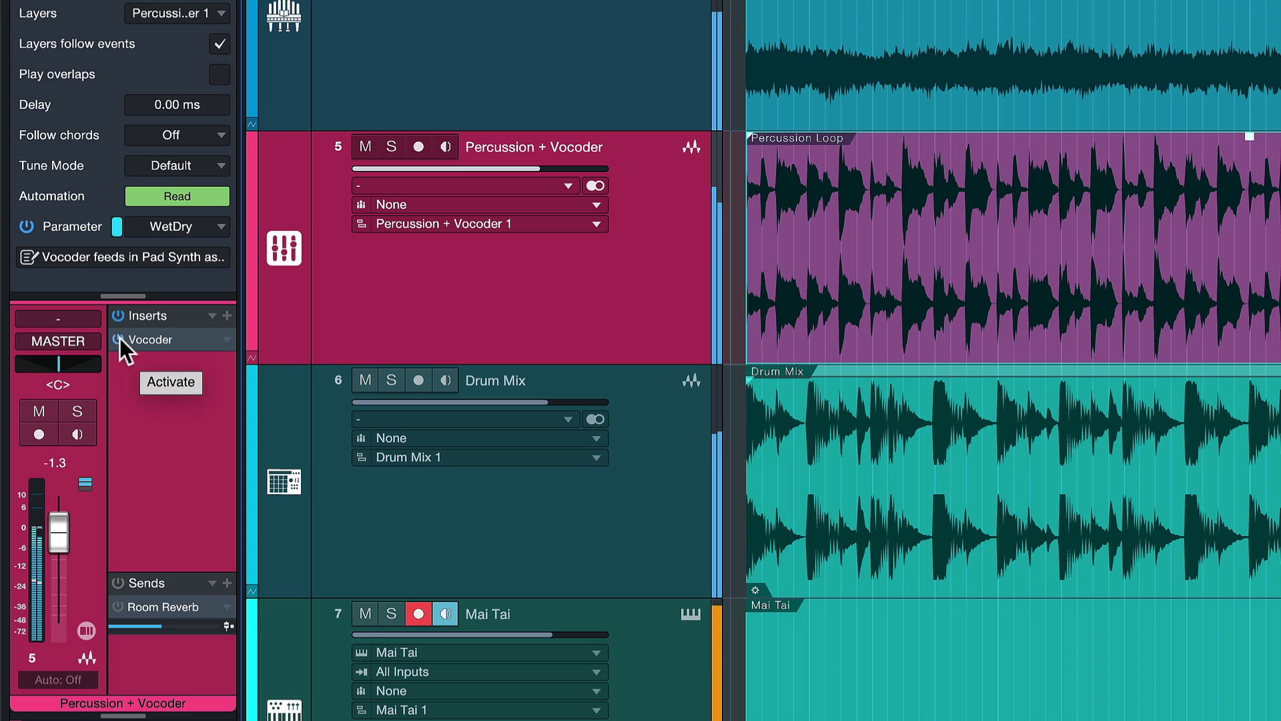
{"action": "left_click", "coordinate": [119, 338]}
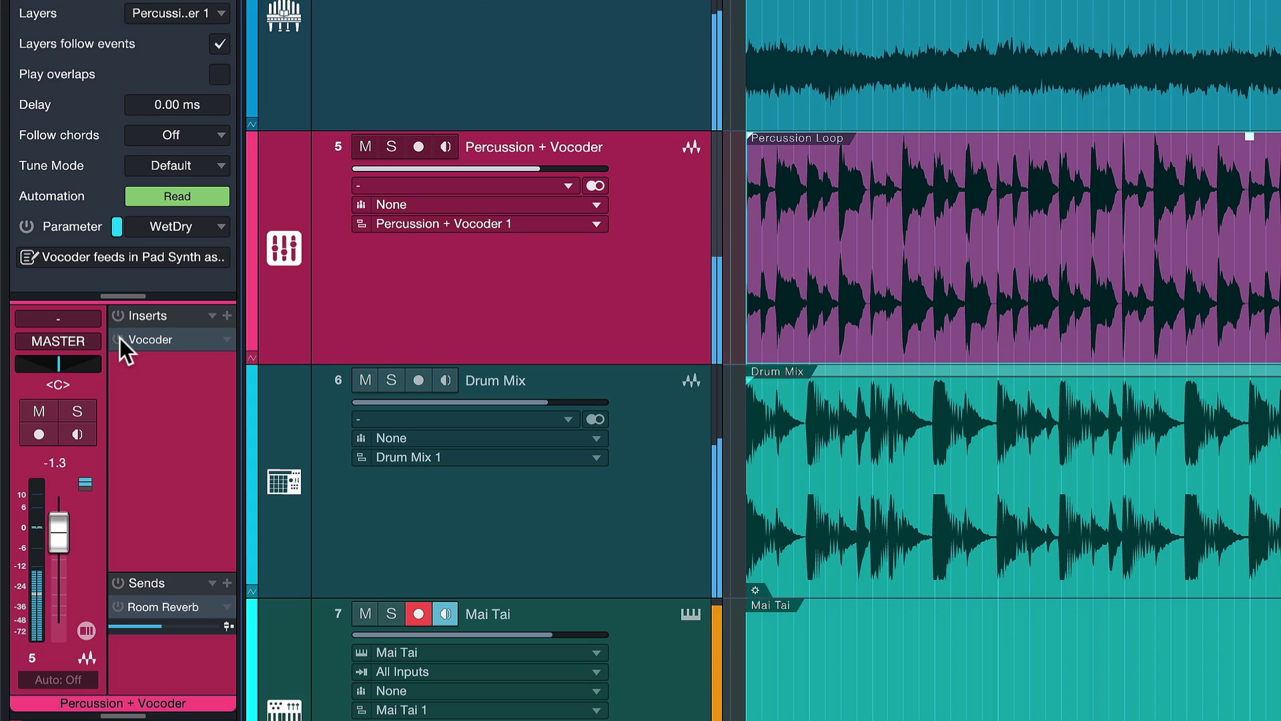
{"action": "left_click", "coordinate": [119, 338]}
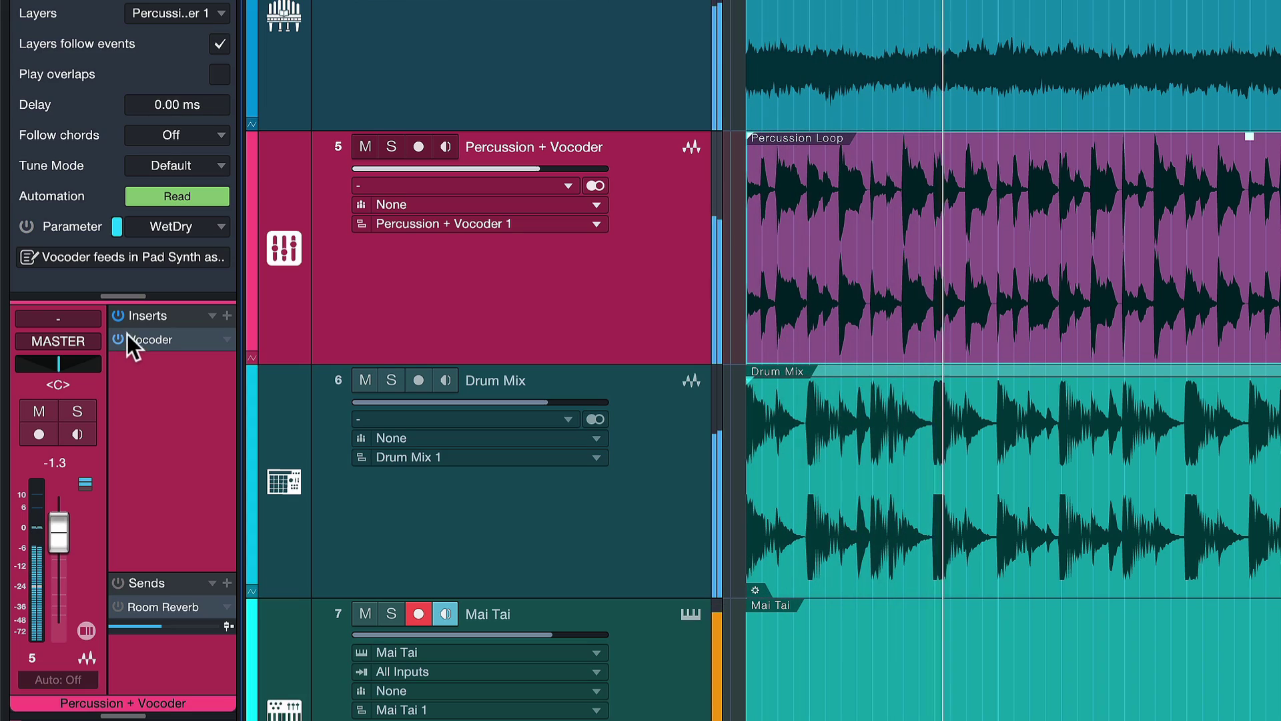
Step: Open the Vocoder on the bar 33 Percussion + Vocoder channel and set its envelope attack to 1.00 ms
{"action": "left_click", "coordinate": [137, 334]}
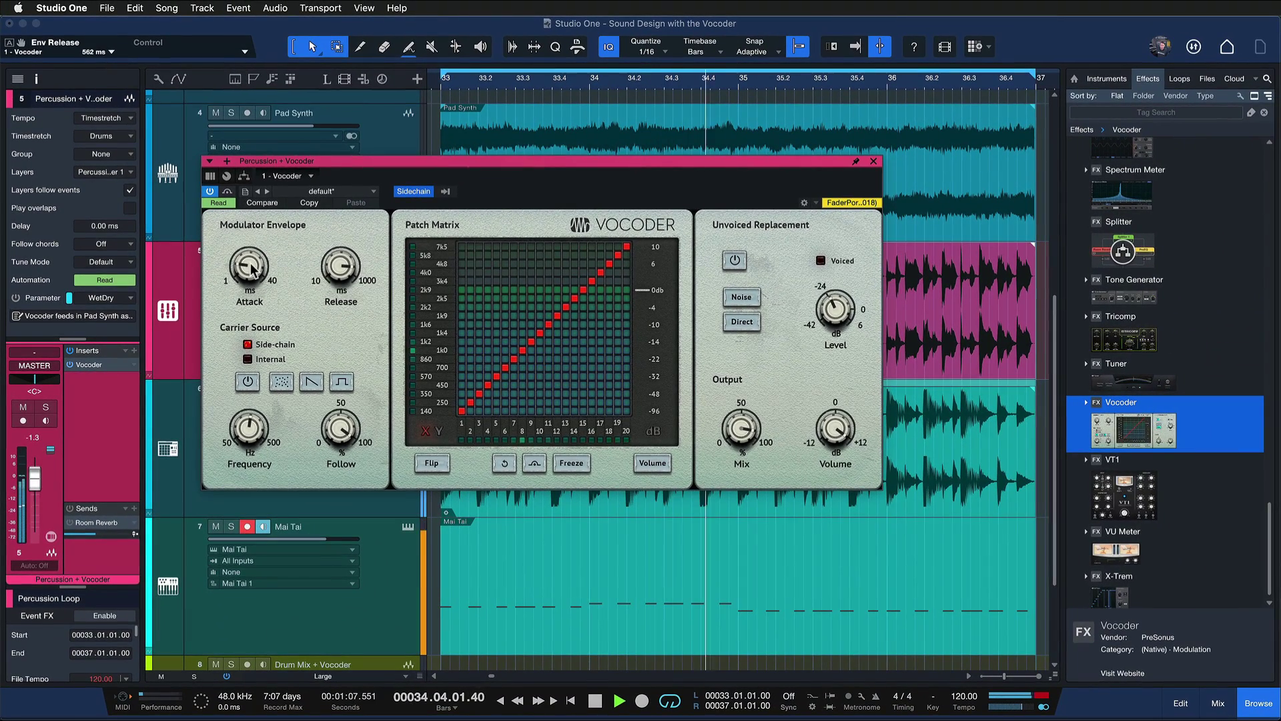
{"action": "left_click_drag", "start_coordinate": [264, 265], "coordinate": [264, 287]}
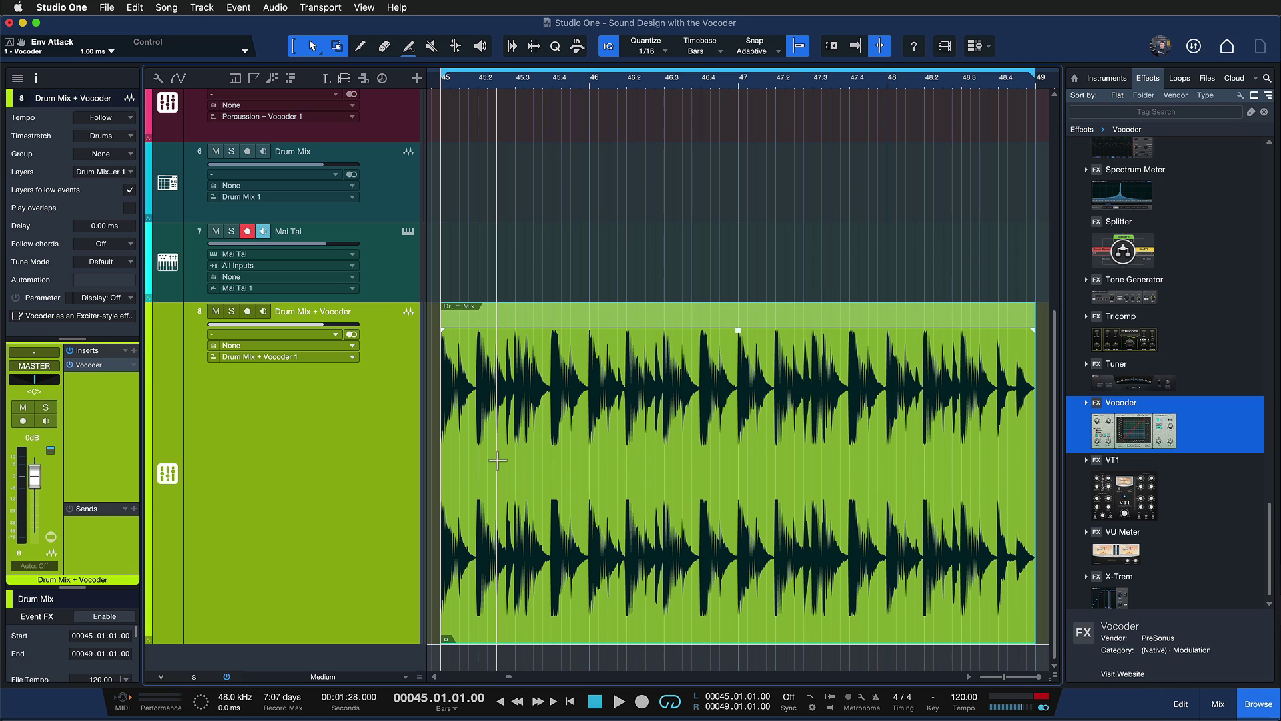
Step: Open the Vocoder on the Drum Mix + Vocoder channel and play the soloed drum loop with the effect bypassed
{"action": "left_click", "coordinate": [104, 368]}
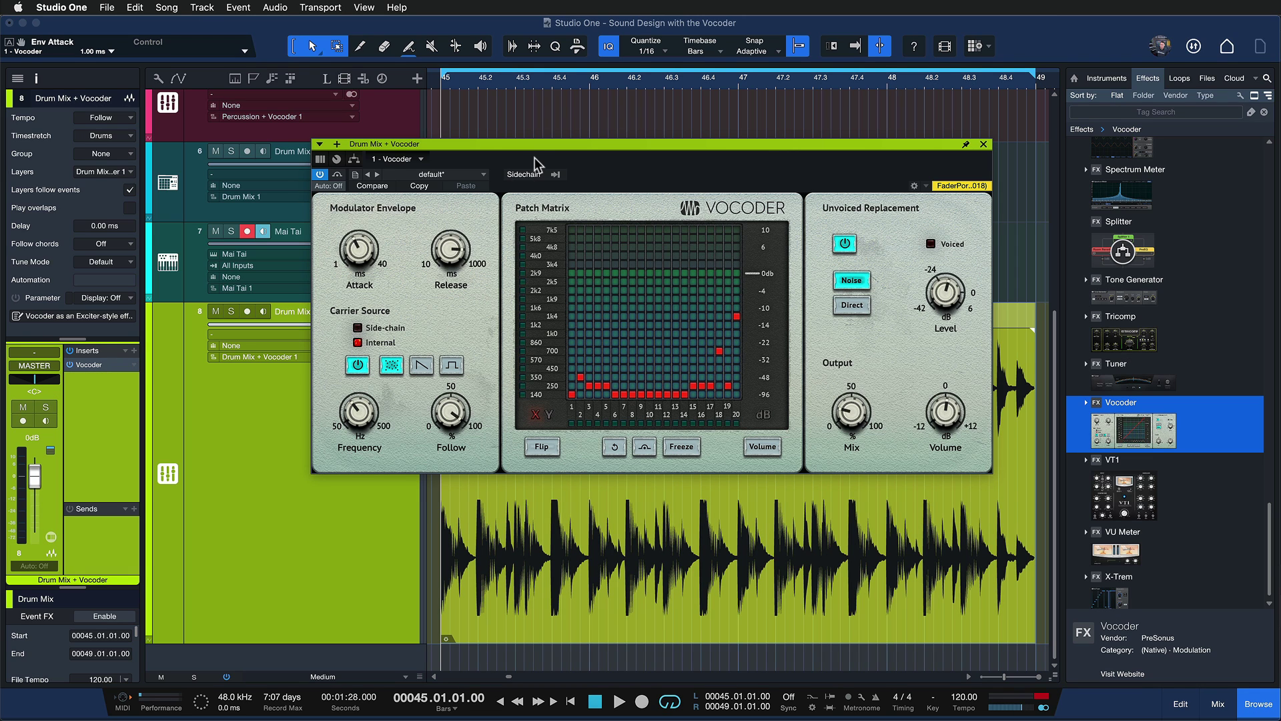
{"action": "left_click_drag", "start_coordinate": [542, 148], "coordinate": [546, 106]}
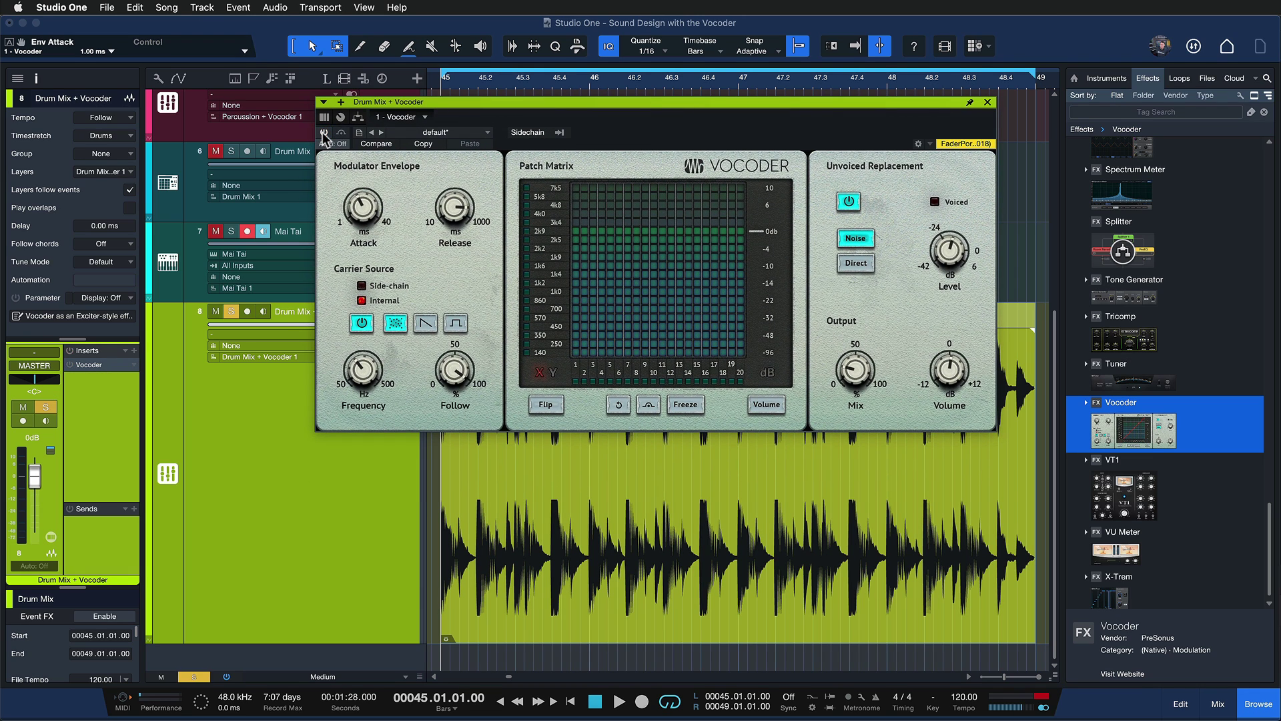
{"action": "key", "text": "space"}
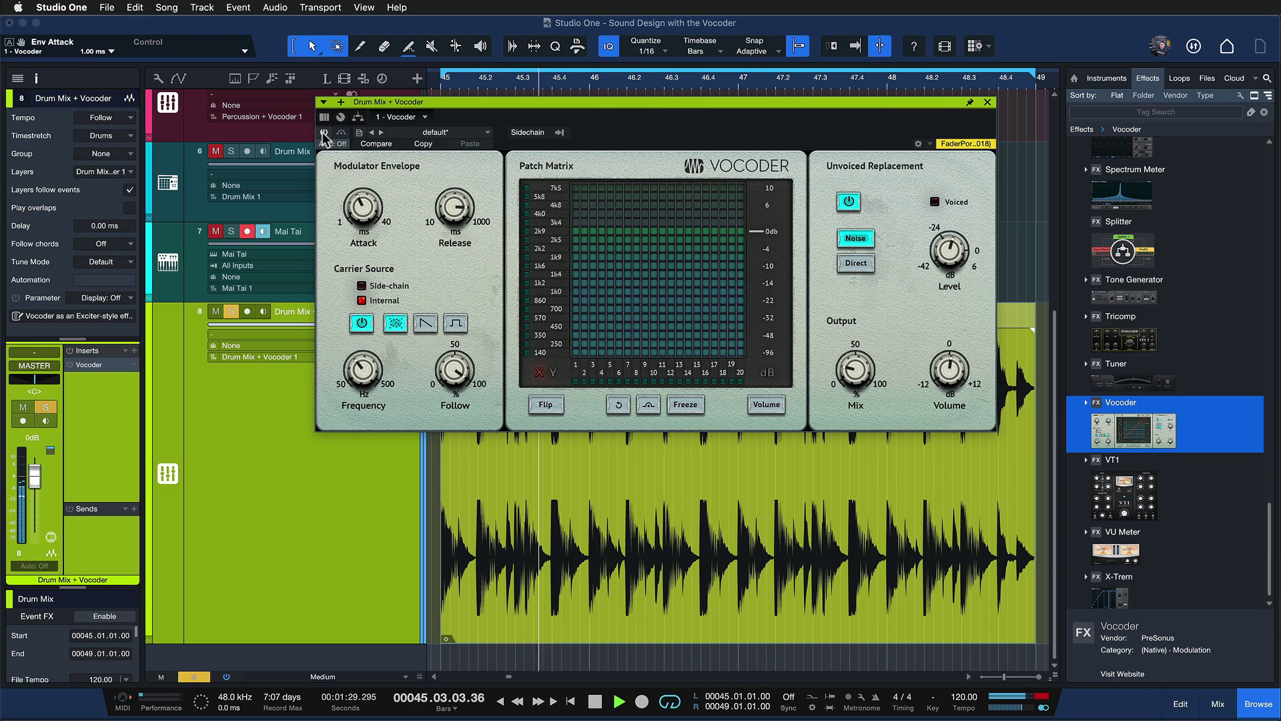
{"action": "key", "text": "space"}
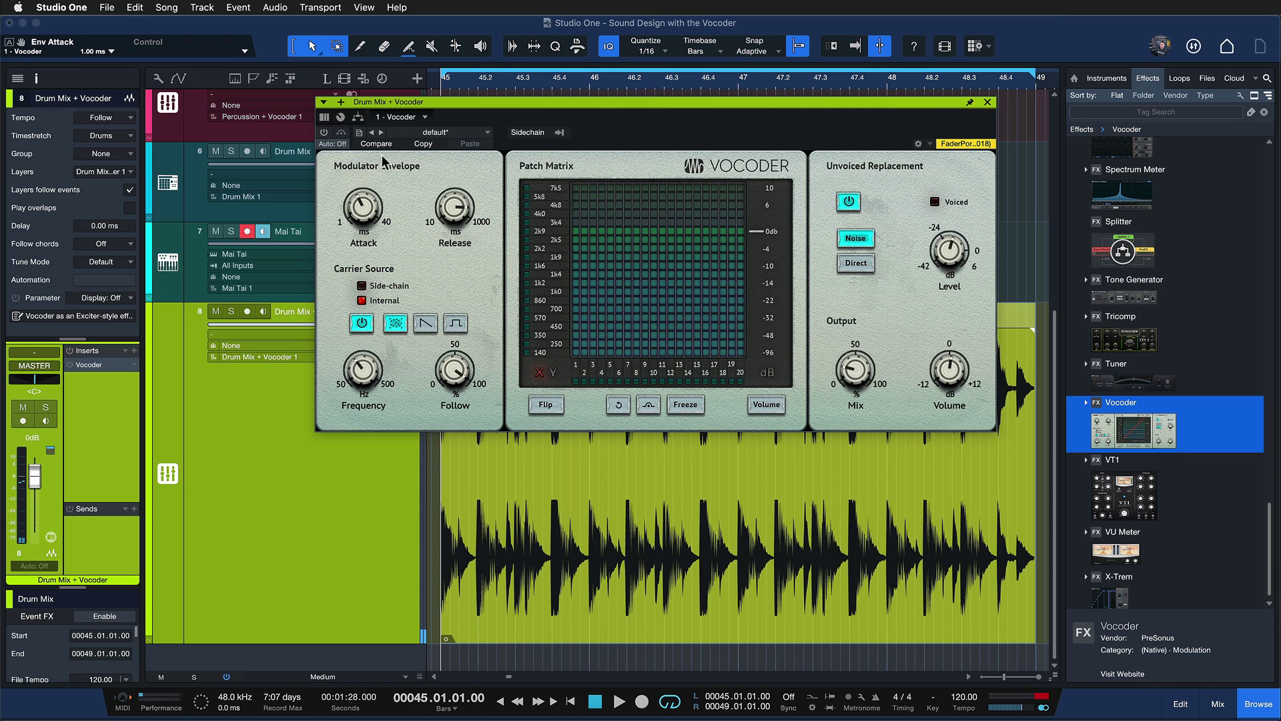
Step: Set the drum Vocoder's mix to 100 %, and during playback shorten its envelope attack and set the release to 289 ms
{"action": "left_click_drag", "start_coordinate": [853, 371], "coordinate": [852, 253]}
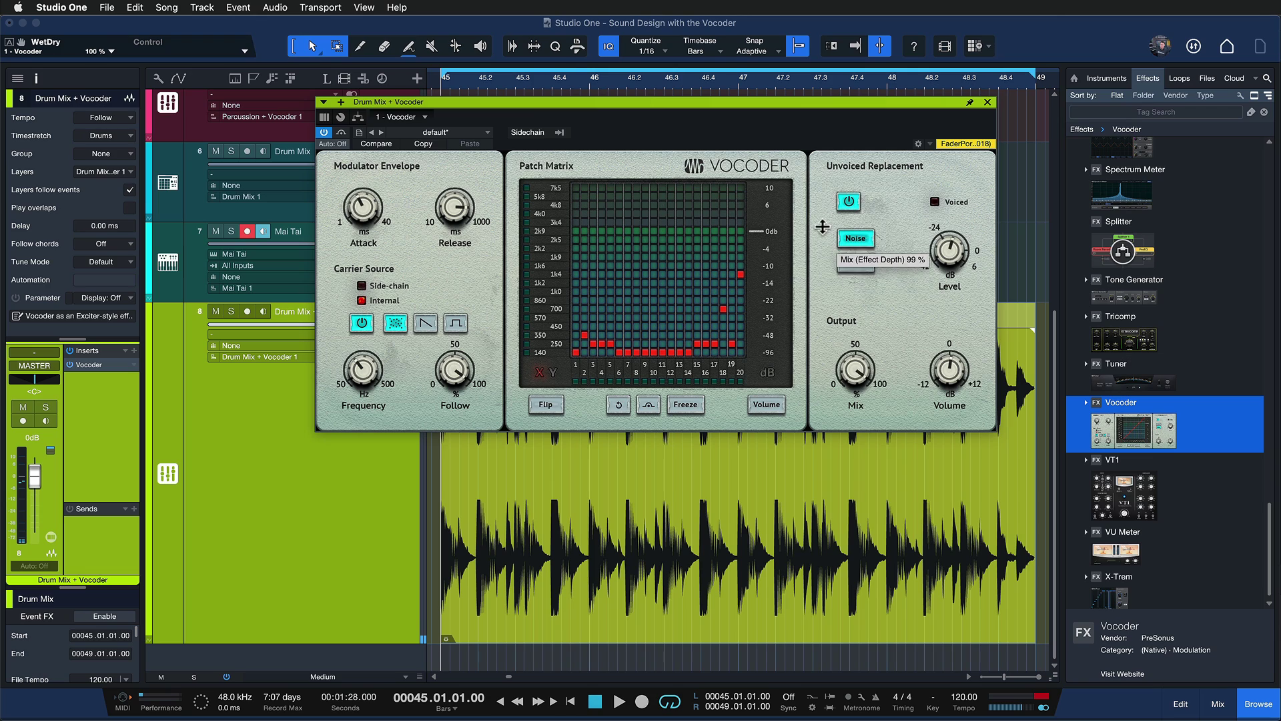
{"action": "left_click", "coordinate": [366, 324]}
{"action": "key", "text": "space"}
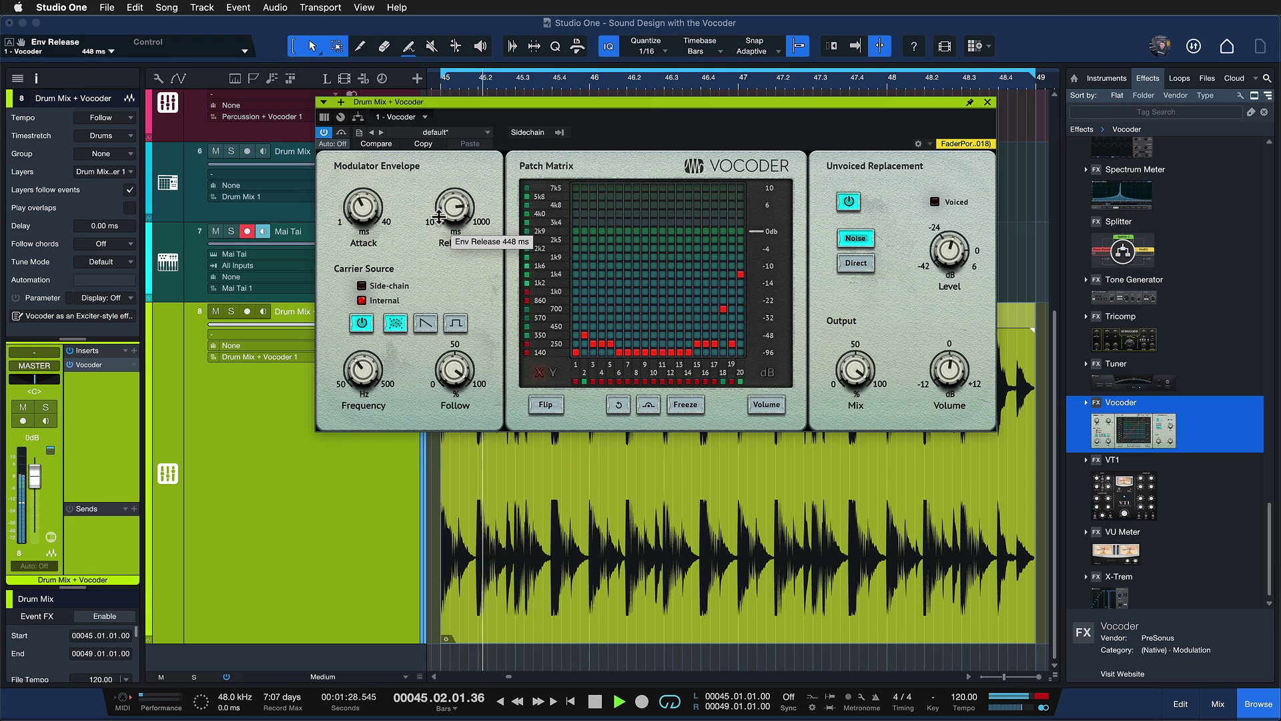
{"action": "left_click_drag", "start_coordinate": [362, 207], "coordinate": [361, 286]}
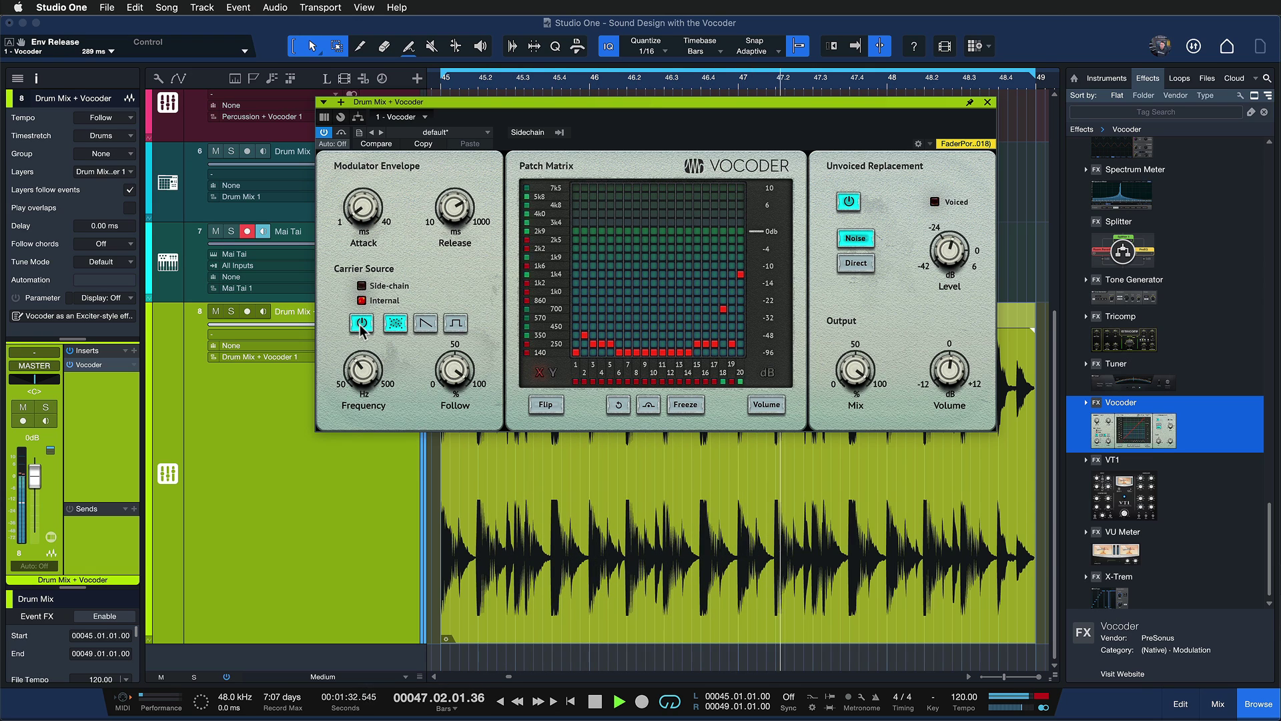
{"action": "left_click", "coordinate": [323, 133]}
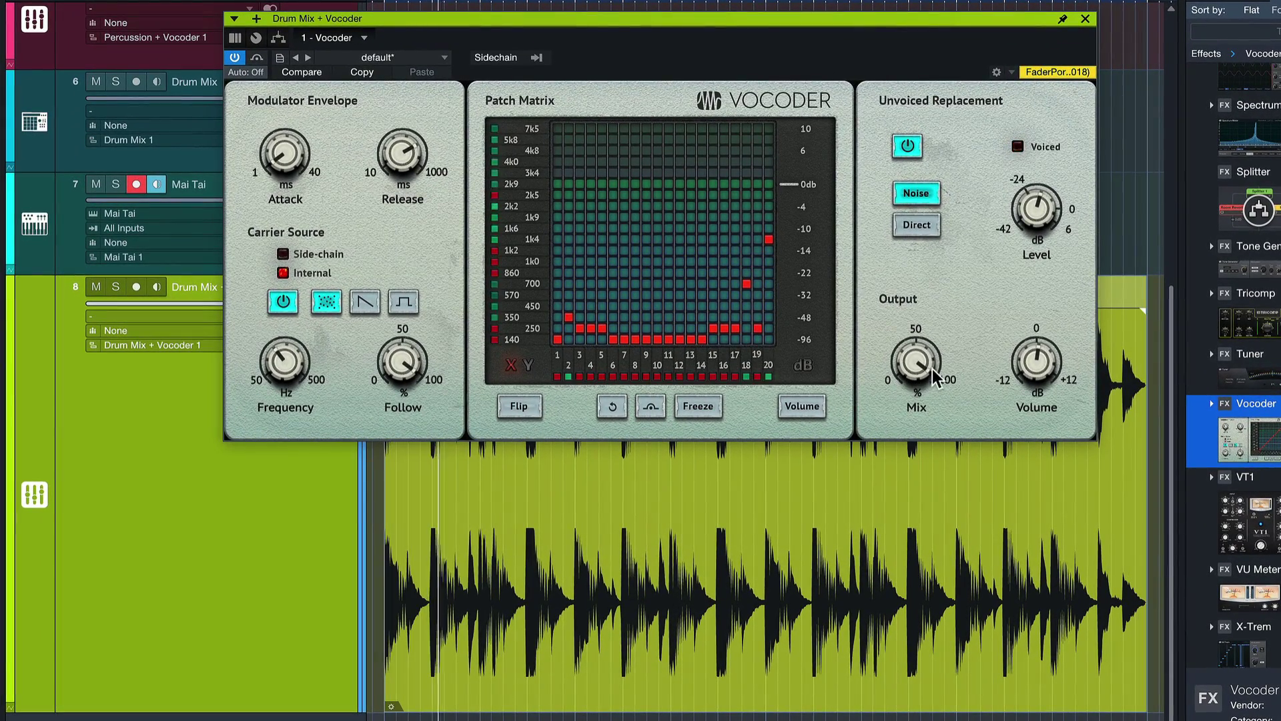
Step: Lower the drum Vocoder's mix to blend in the dry drums and shorten its envelope release during playback
{"action": "mouse_move", "coordinate": [919, 378]}
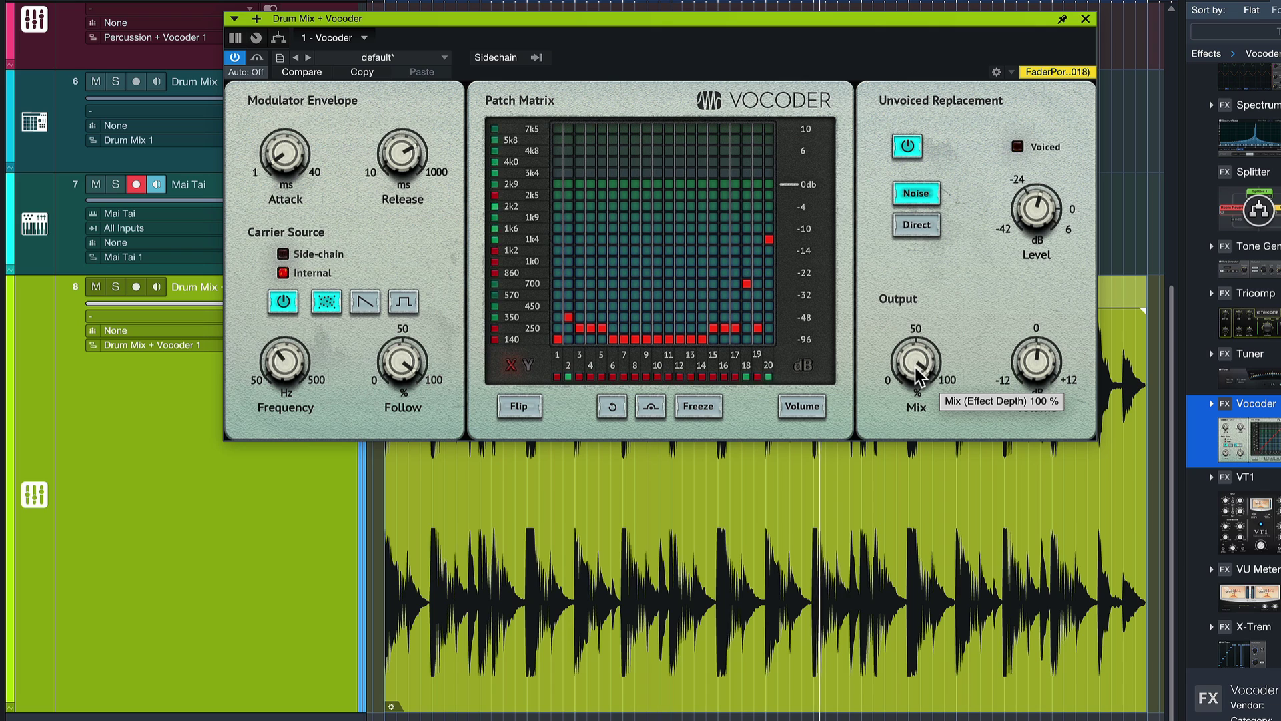
{"action": "left_click_drag", "start_coordinate": [914, 366], "coordinate": [909, 447]}
{"action": "left_click_drag", "start_coordinate": [407, 160], "coordinate": [451, 182]}
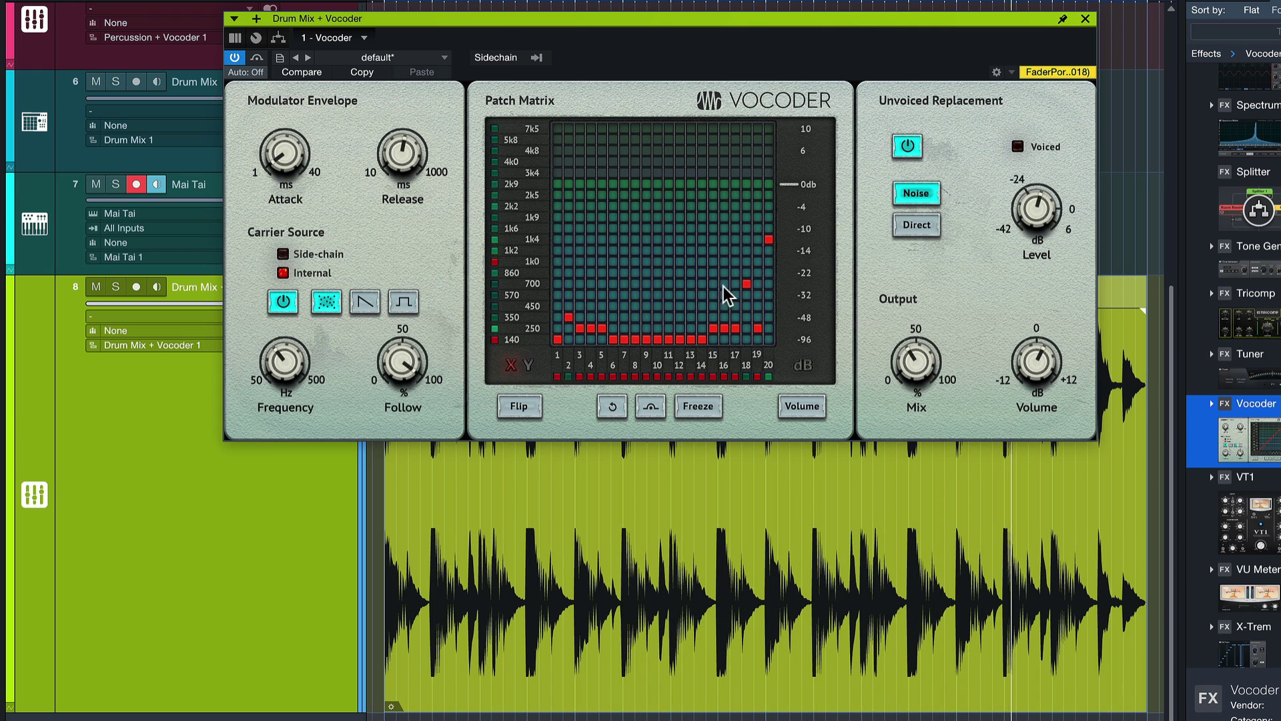
{"action": "left_click_drag", "start_coordinate": [916, 355], "coordinate": [921, 365]}
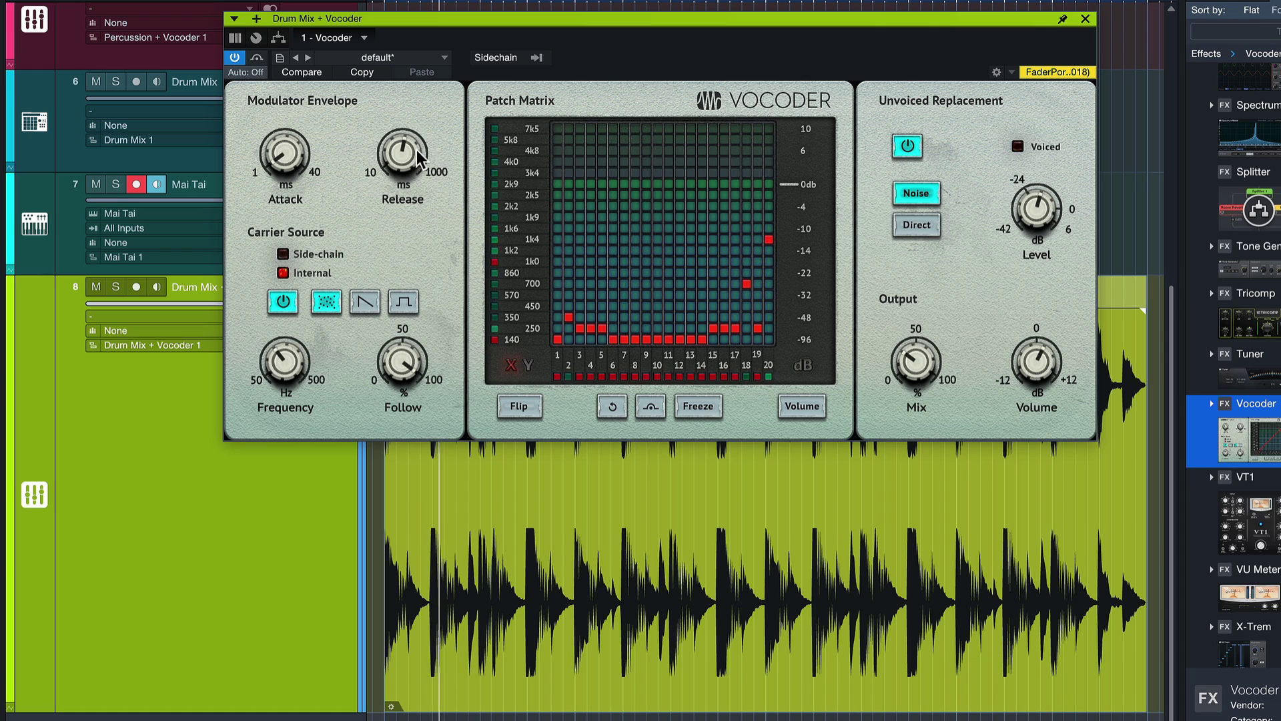
Step: Lengthen the drum Vocoder's envelope release and attack, and compare the loop with the effect bypassed and active
{"action": "left_click_drag", "start_coordinate": [402, 160], "coordinate": [410, 123]}
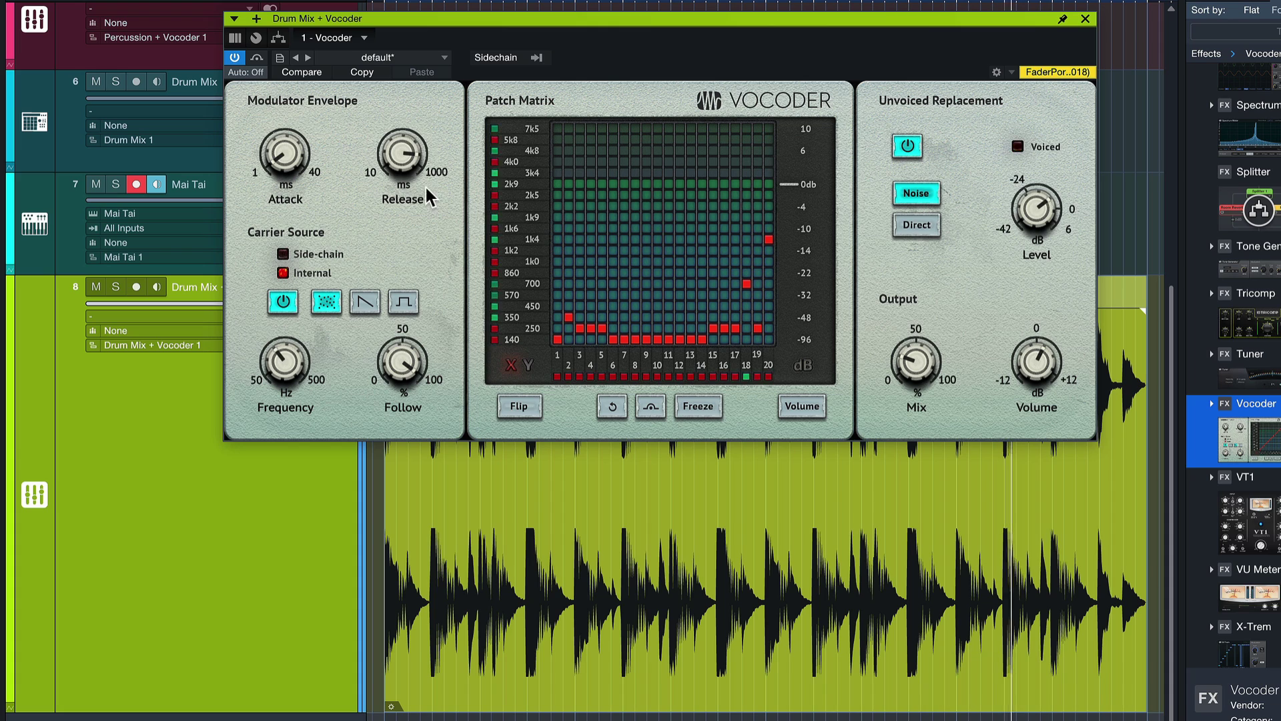
{"action": "left_click_drag", "start_coordinate": [283, 154], "coordinate": [281, 84]}
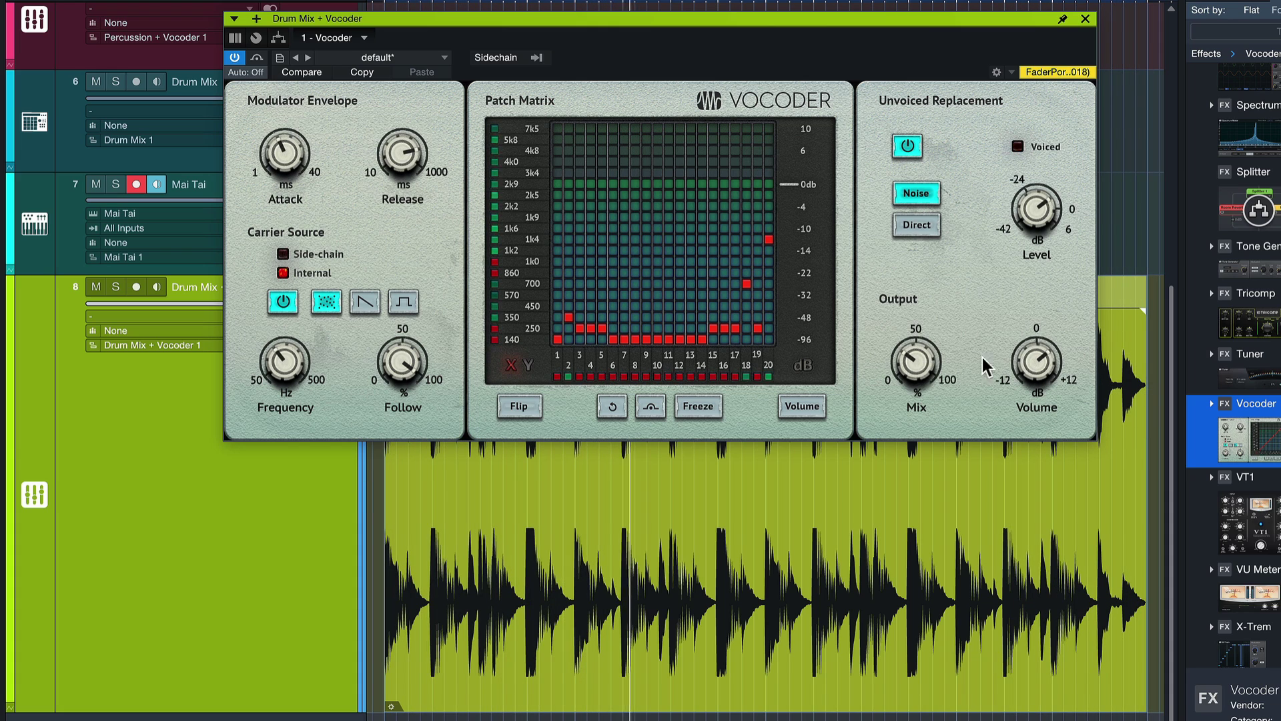
{"action": "left_click", "coordinate": [235, 58]}
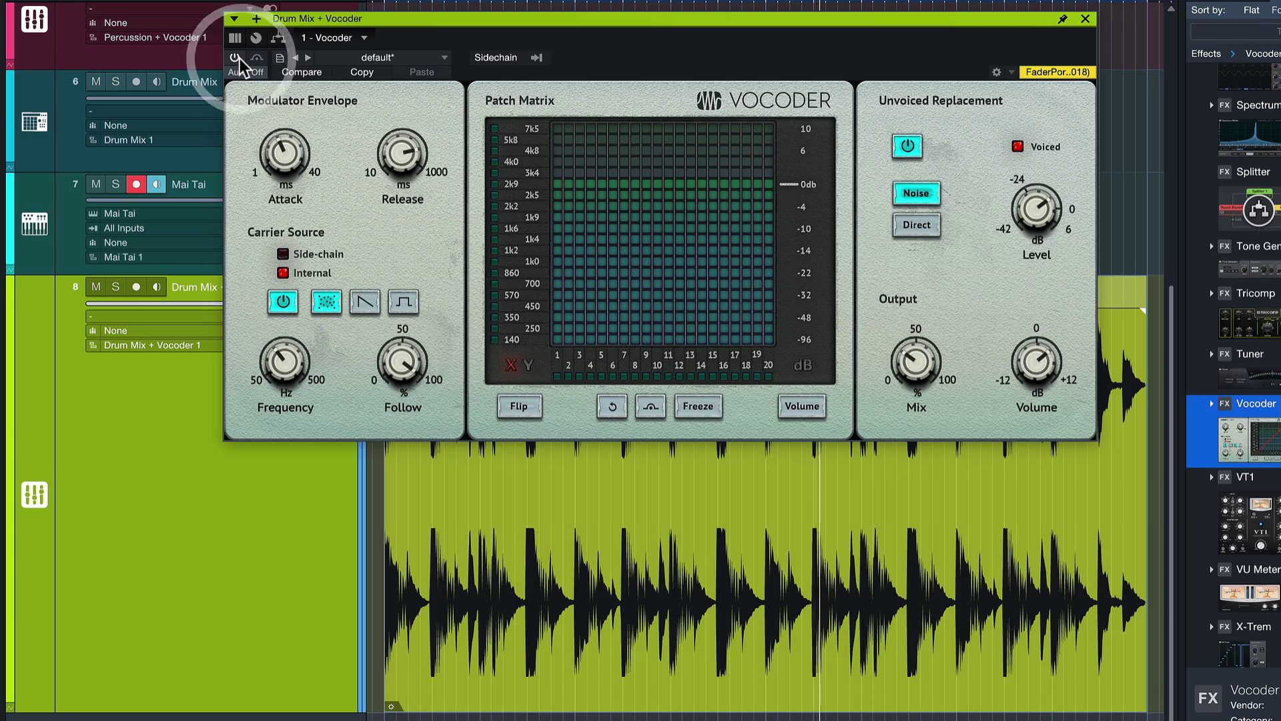
{"action": "left_click", "coordinate": [235, 57]}
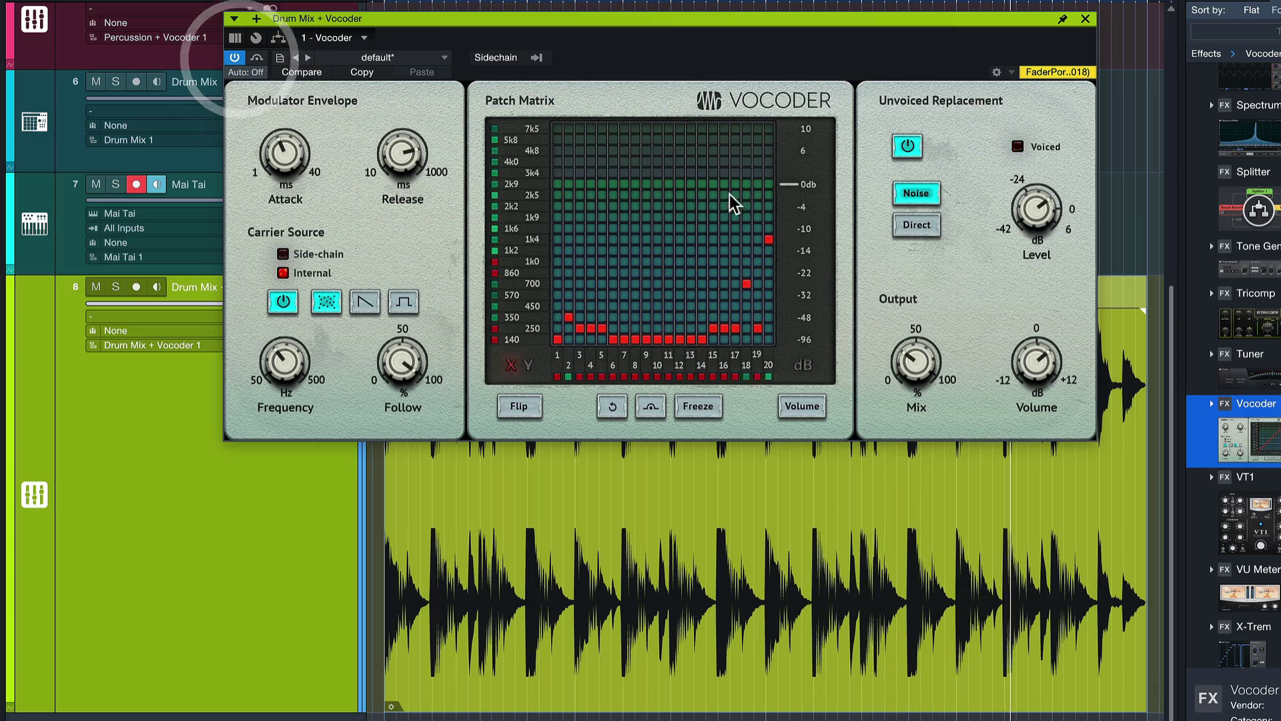